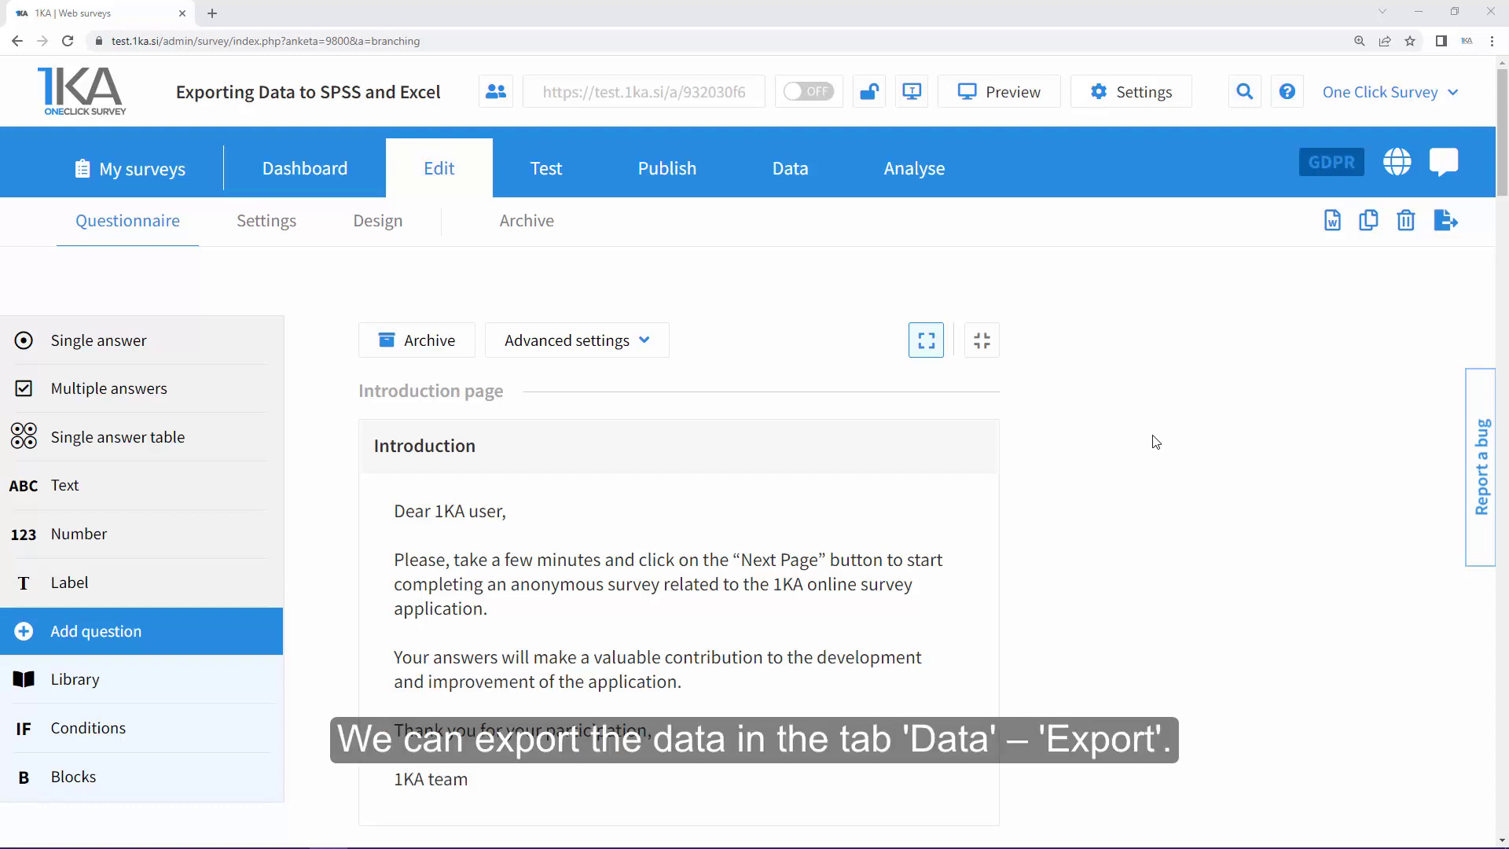
In the survey's data export settings, select only system data, switch to only data, and finally choose to export data and paradata.
{"action": "left_click", "coordinate": [789, 168]}
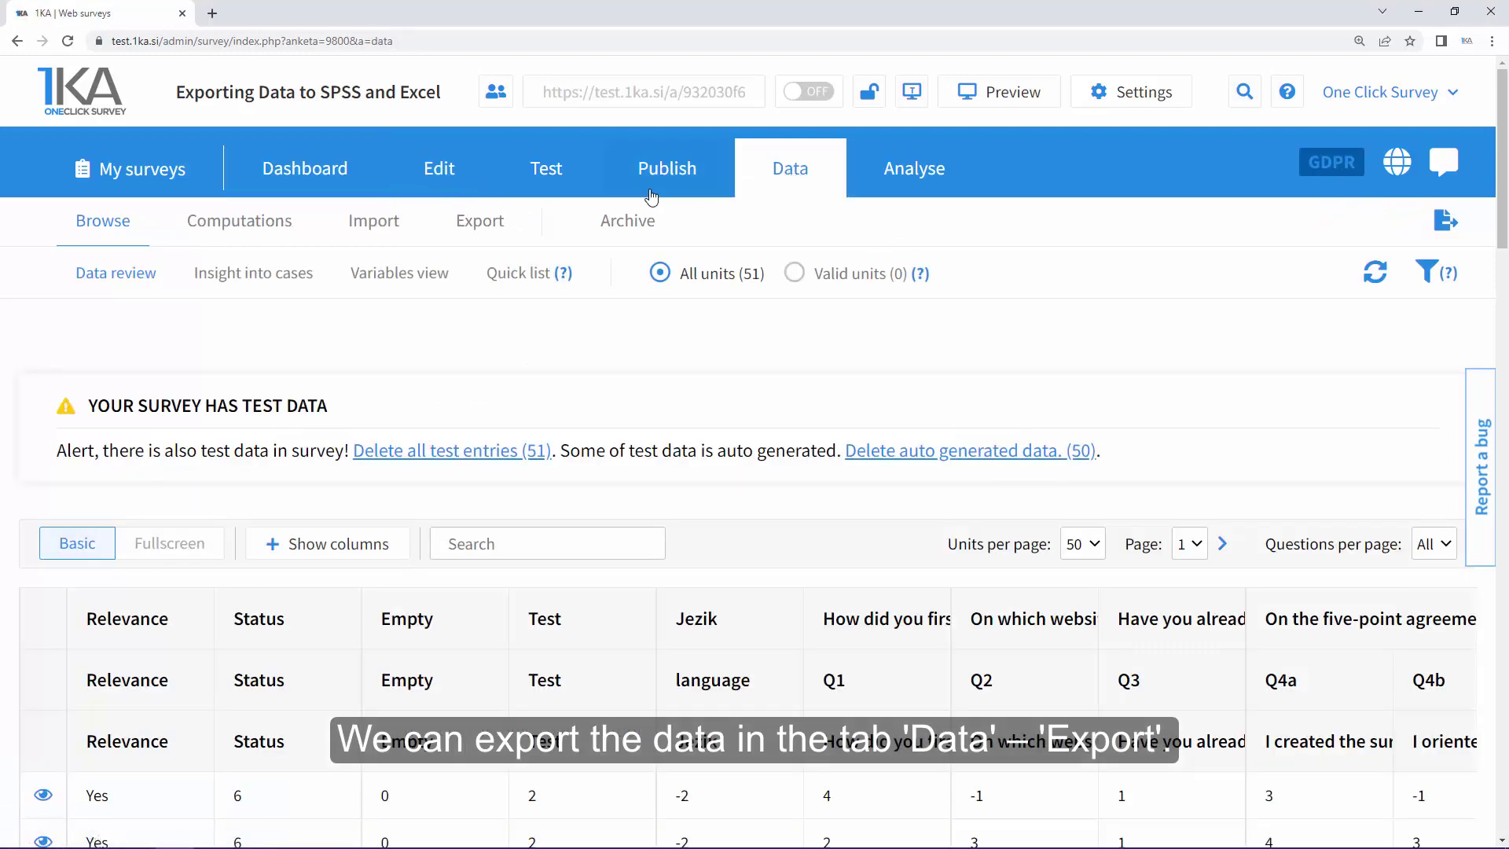
{"action": "left_click", "coordinate": [487, 224]}
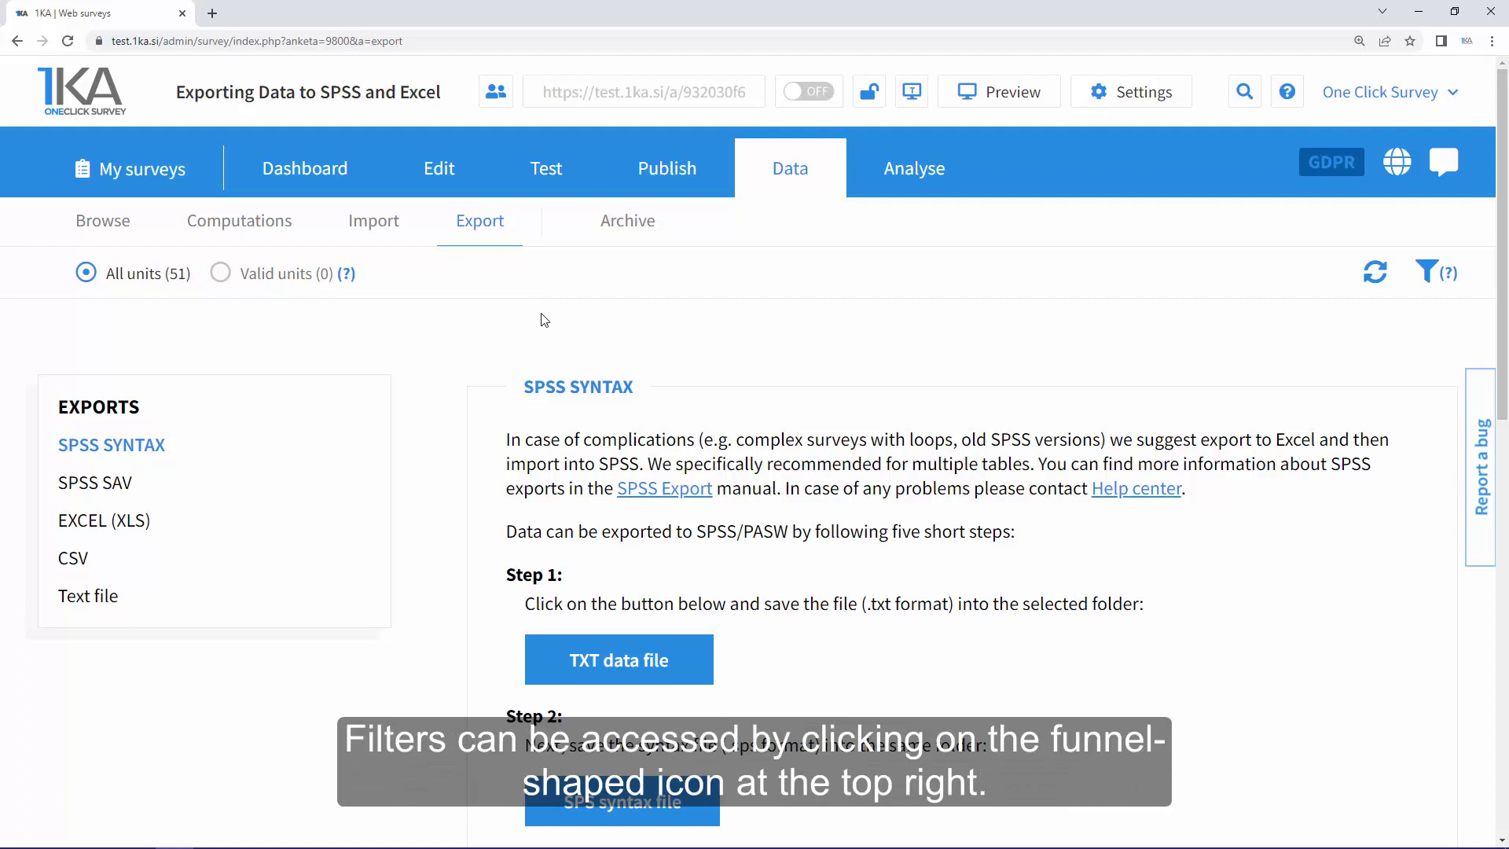
{"action": "left_click", "coordinate": [1424, 282]}
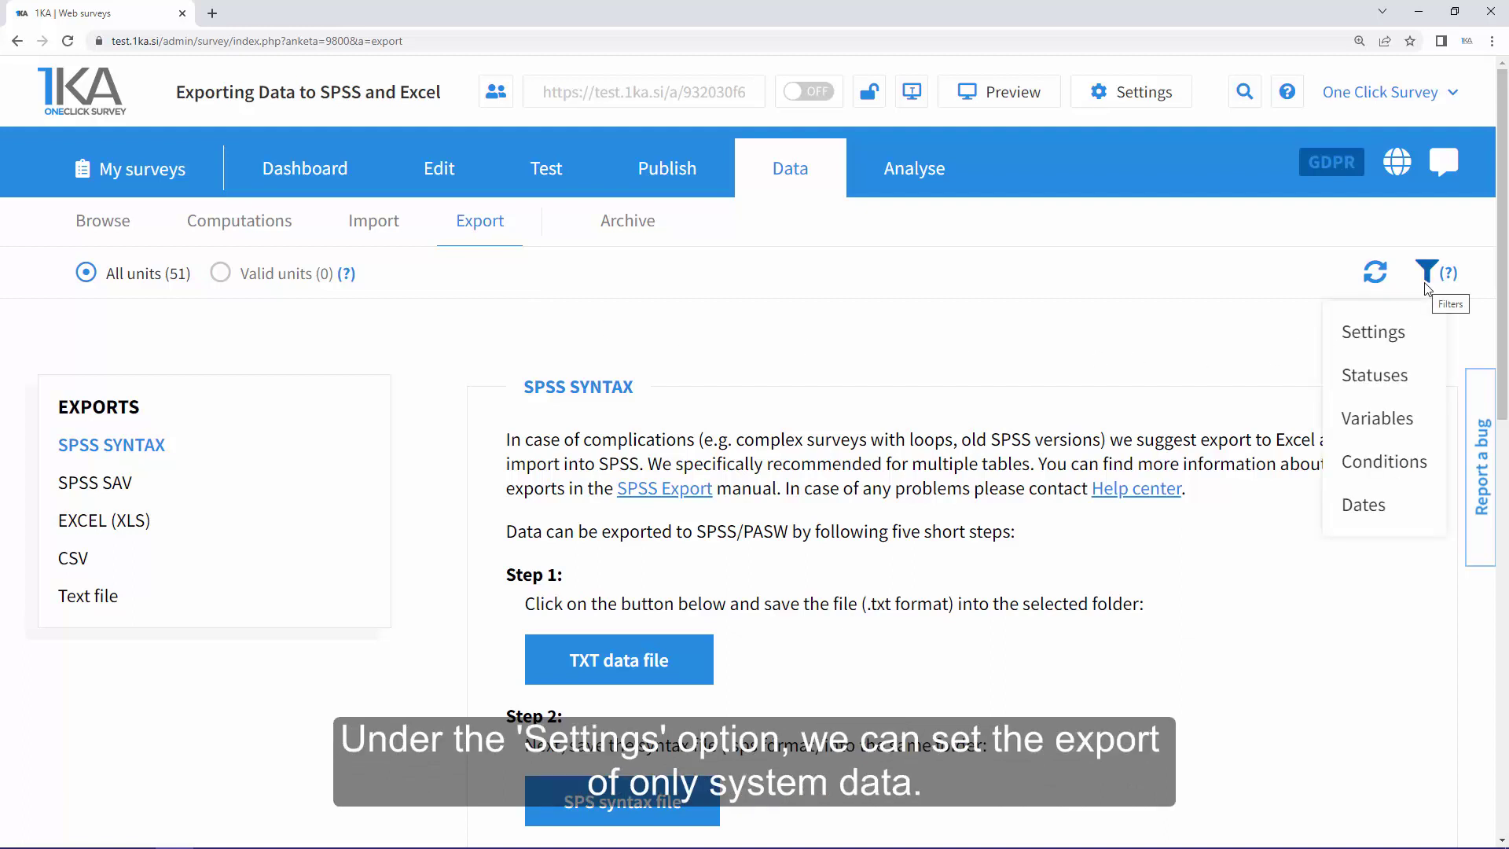
{"action": "left_click", "coordinate": [1396, 334]}
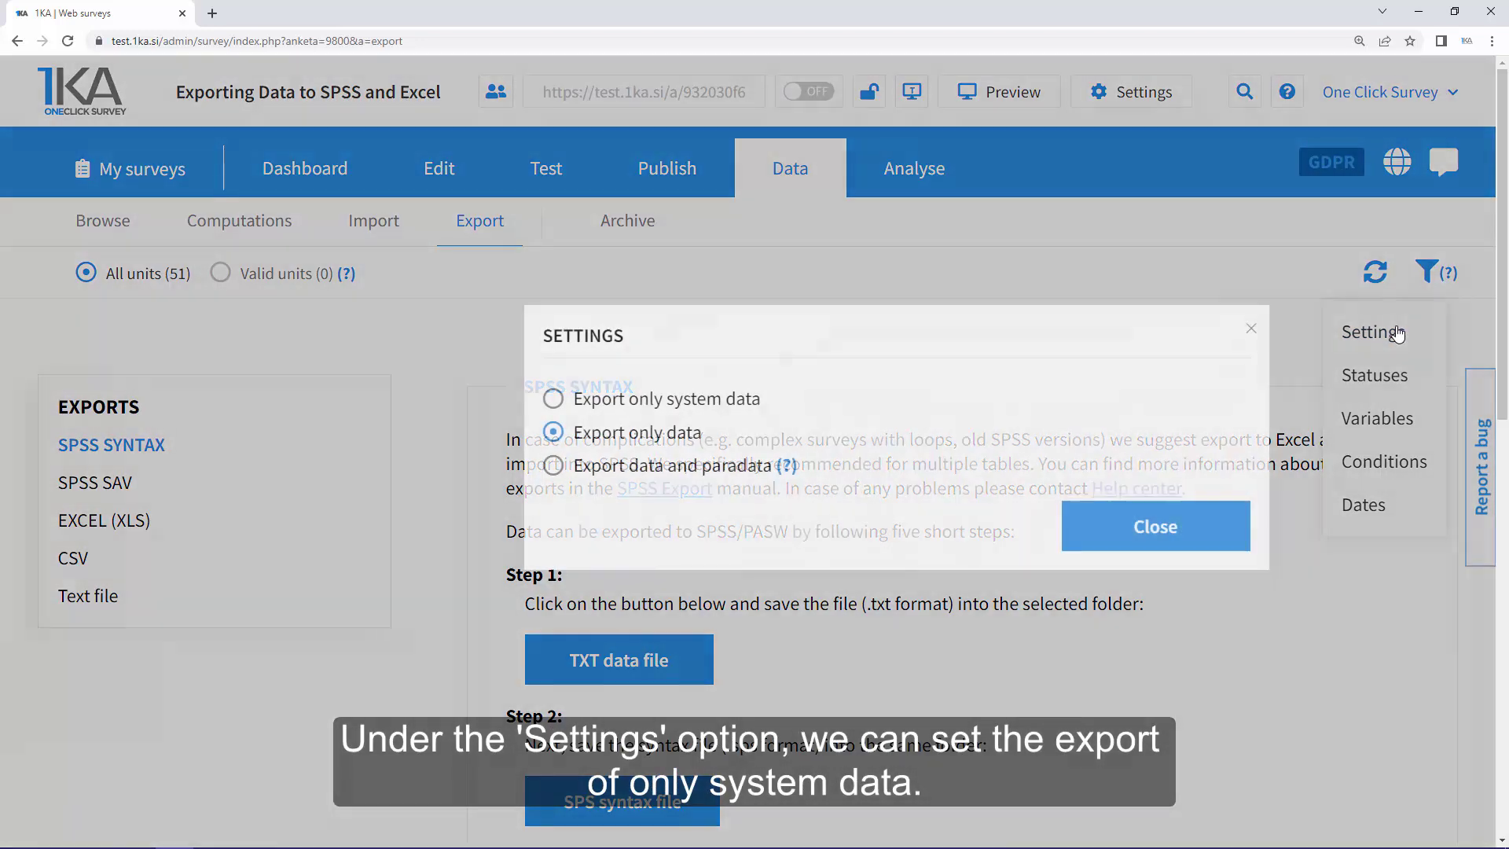
{"action": "left_click", "coordinate": [744, 397]}
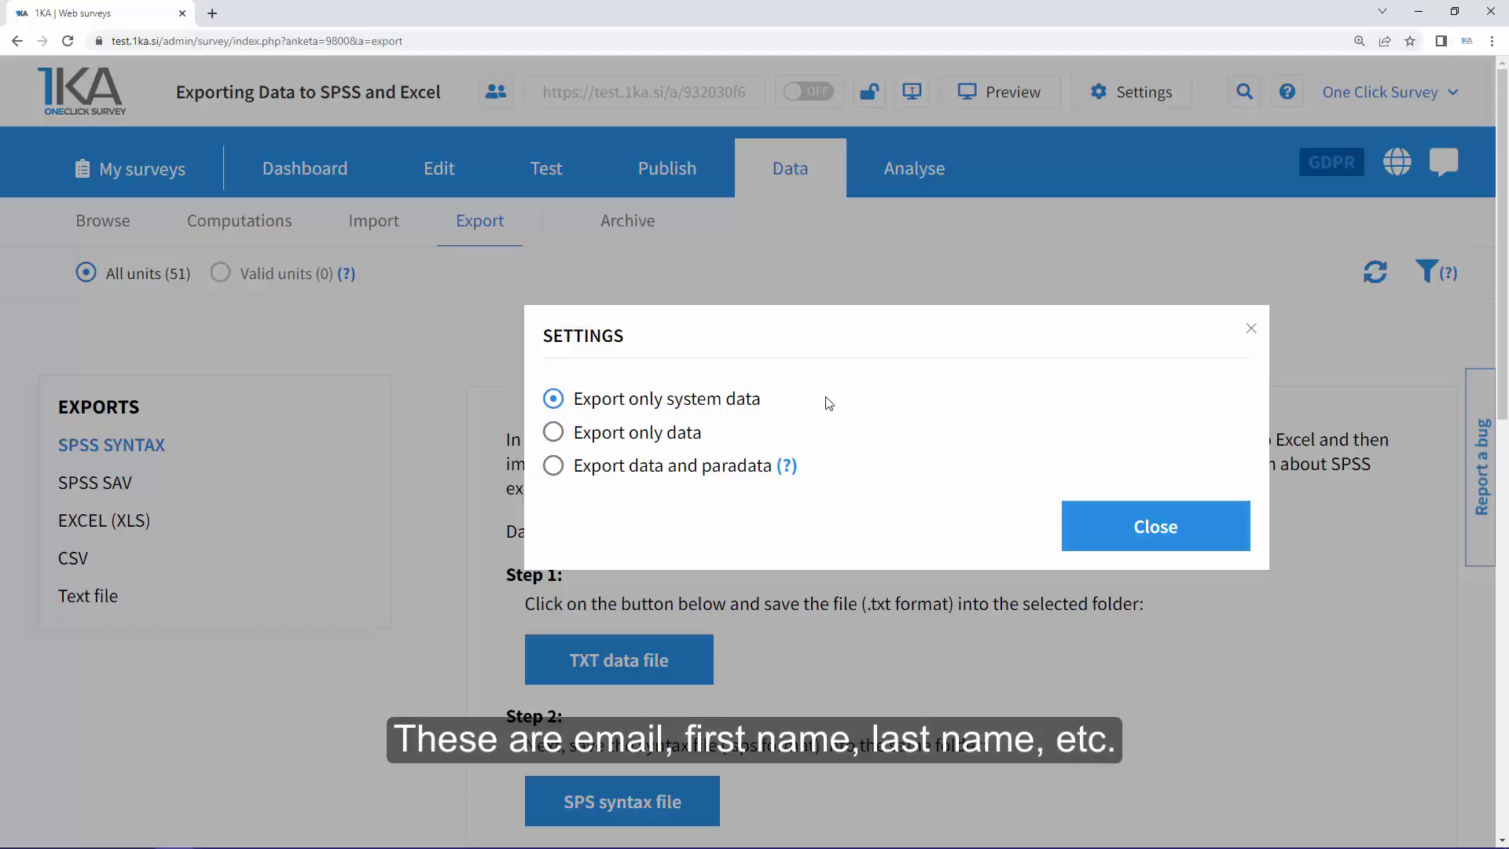
{"action": "left_click", "coordinate": [662, 440]}
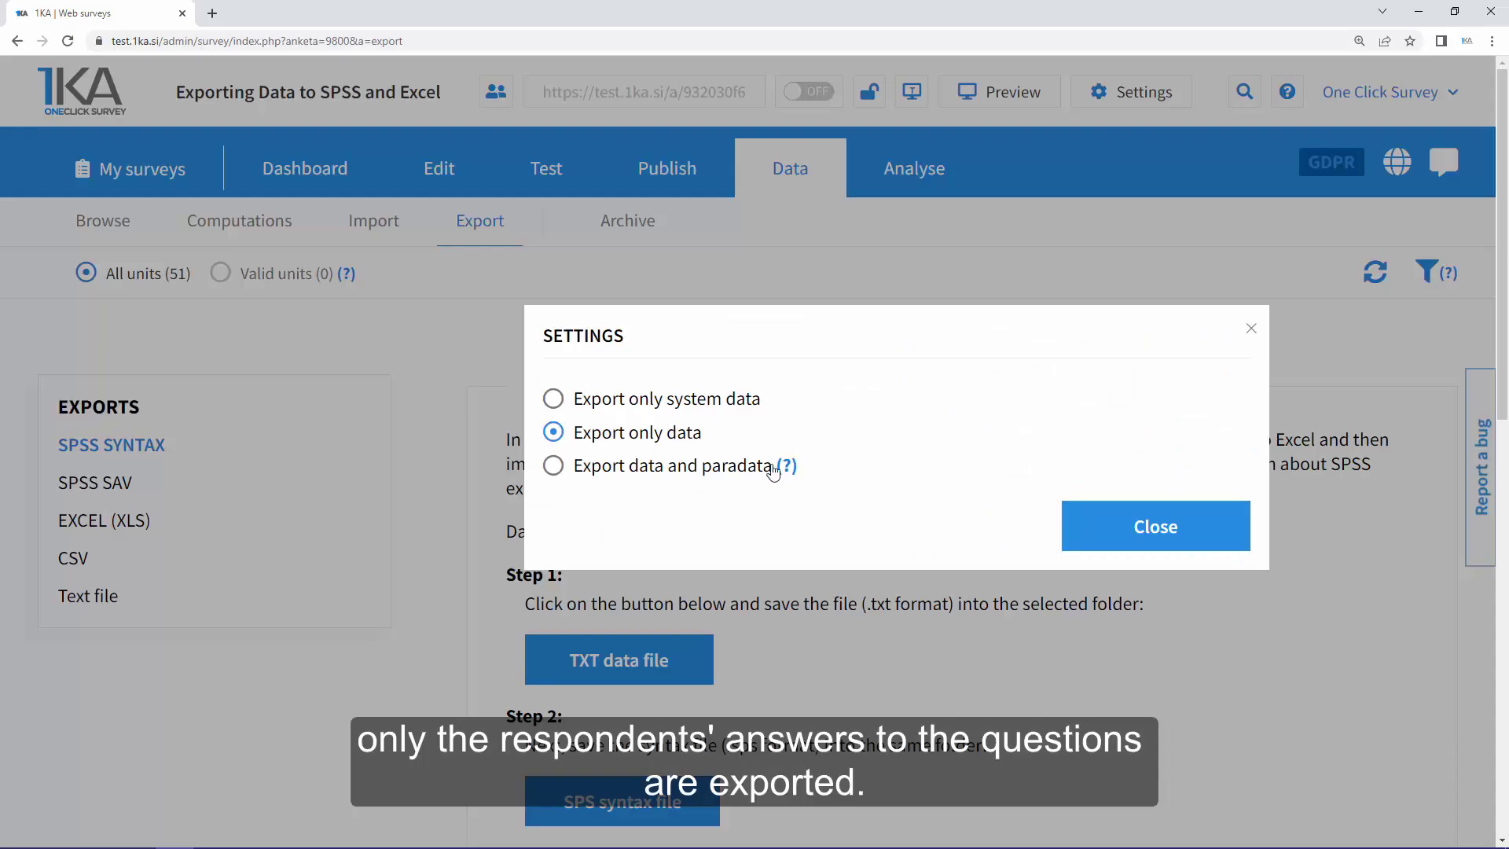
{"action": "left_click", "coordinate": [750, 467]}
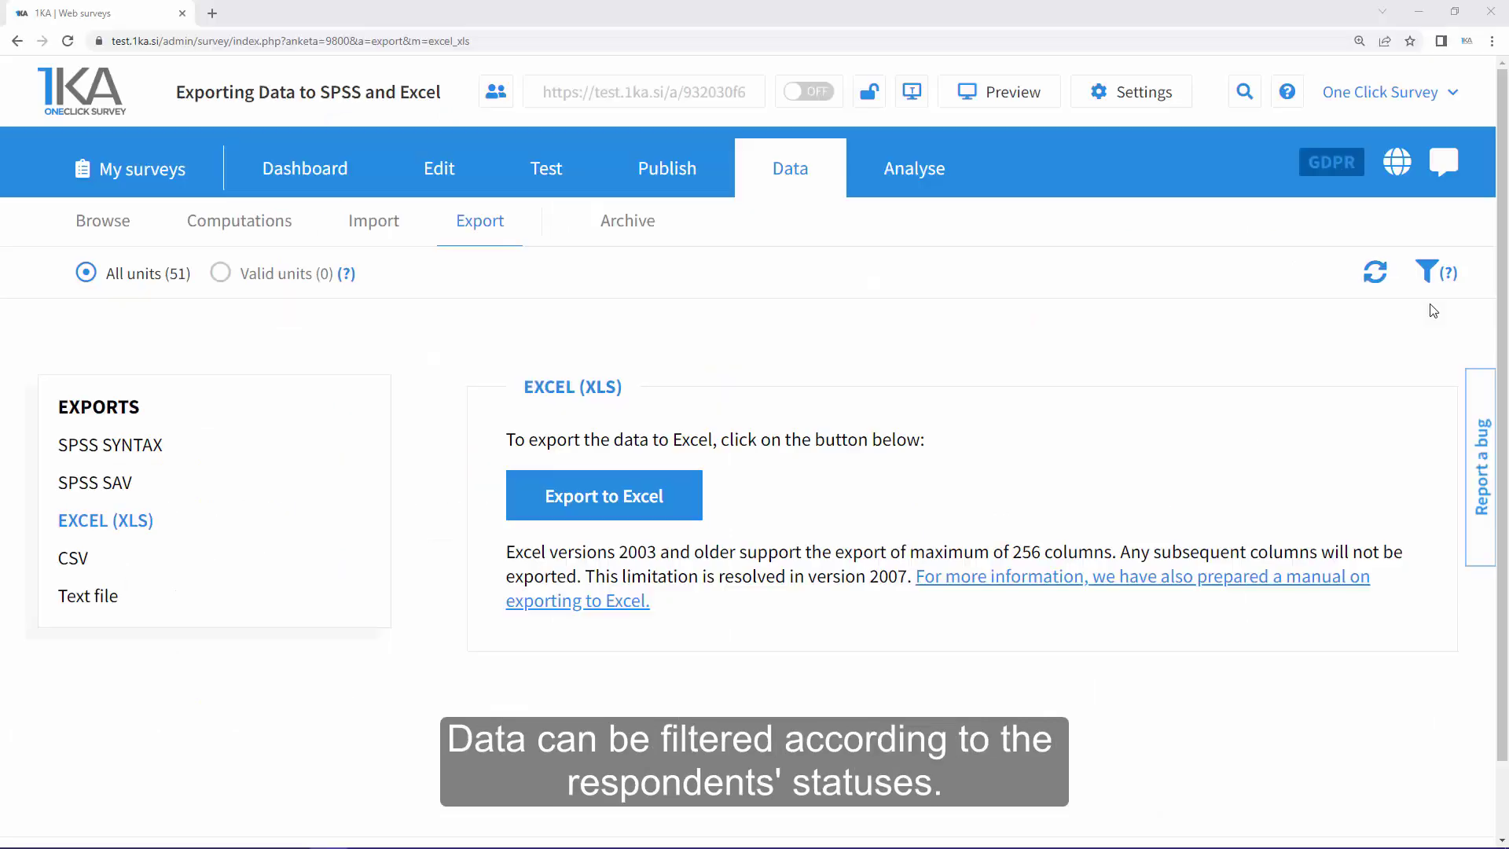
Create a status filter profile named "new profile" based on the Finished profile.
{"action": "left_click", "coordinate": [1427, 277]}
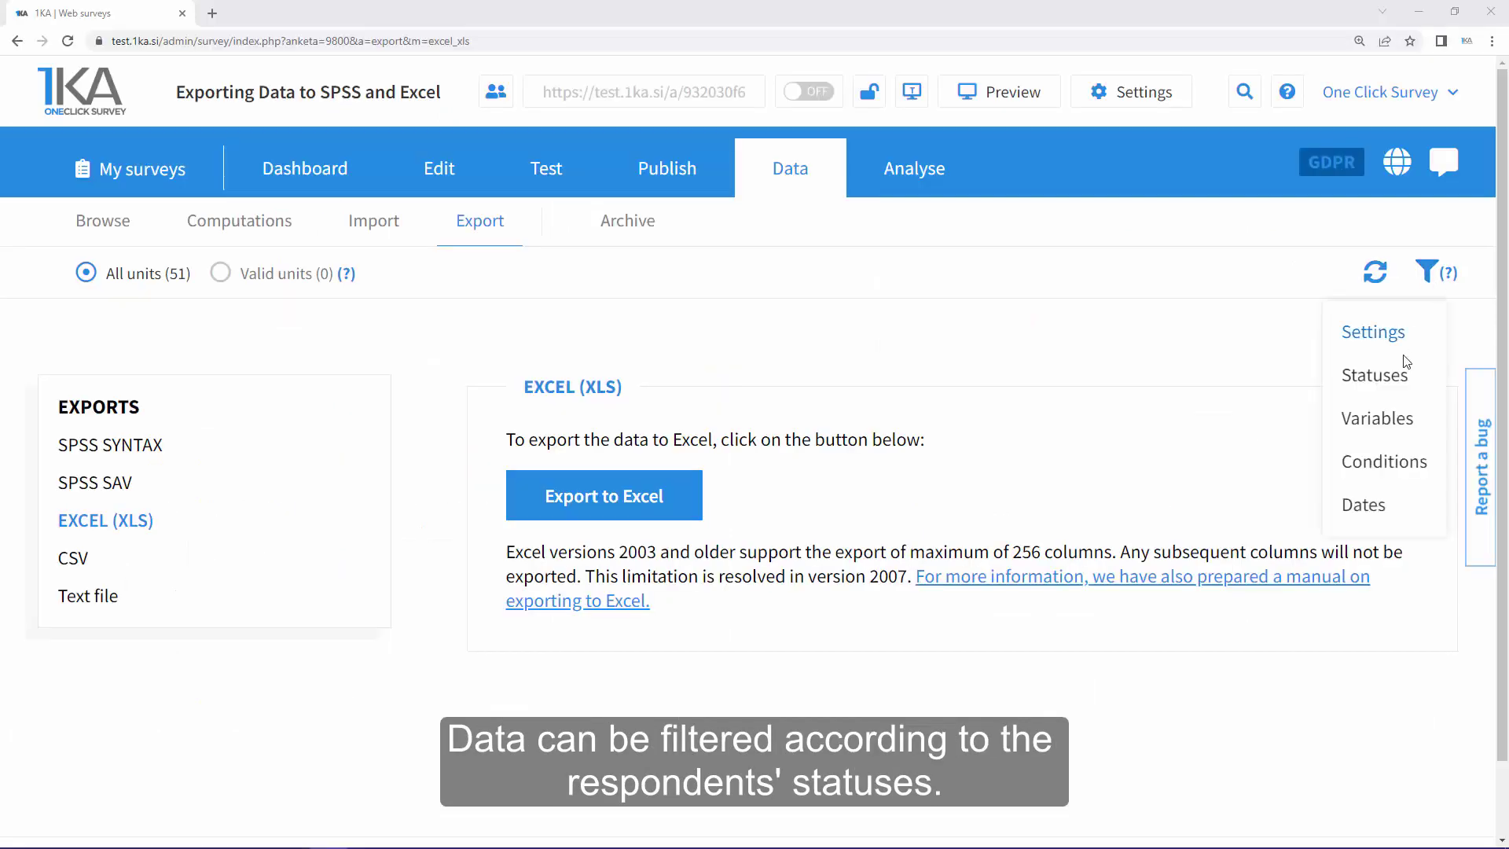
{"action": "left_click", "coordinate": [1387, 384]}
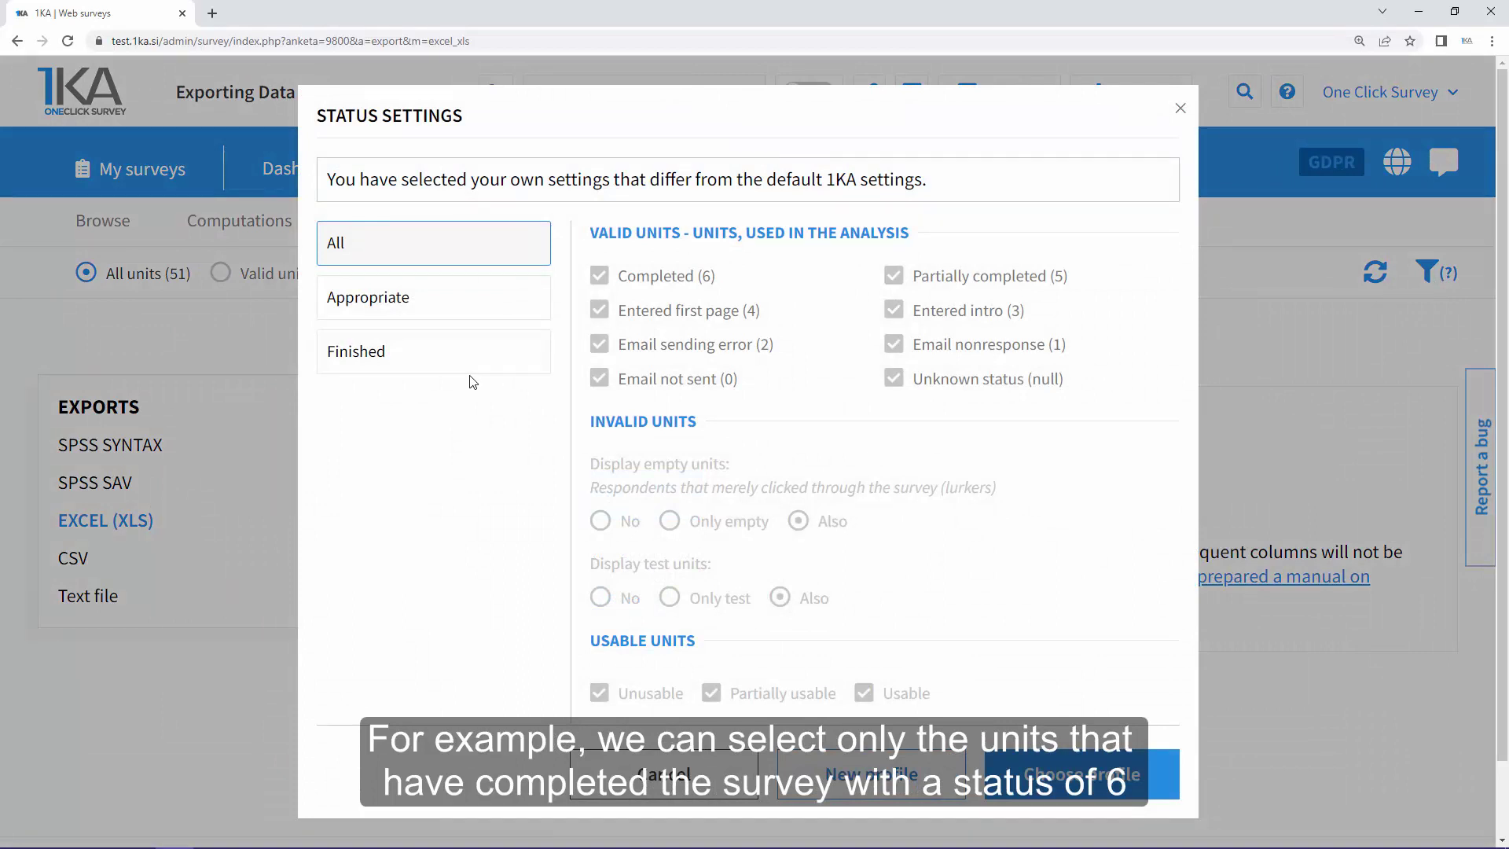
{"action": "left_click", "coordinate": [454, 355]}
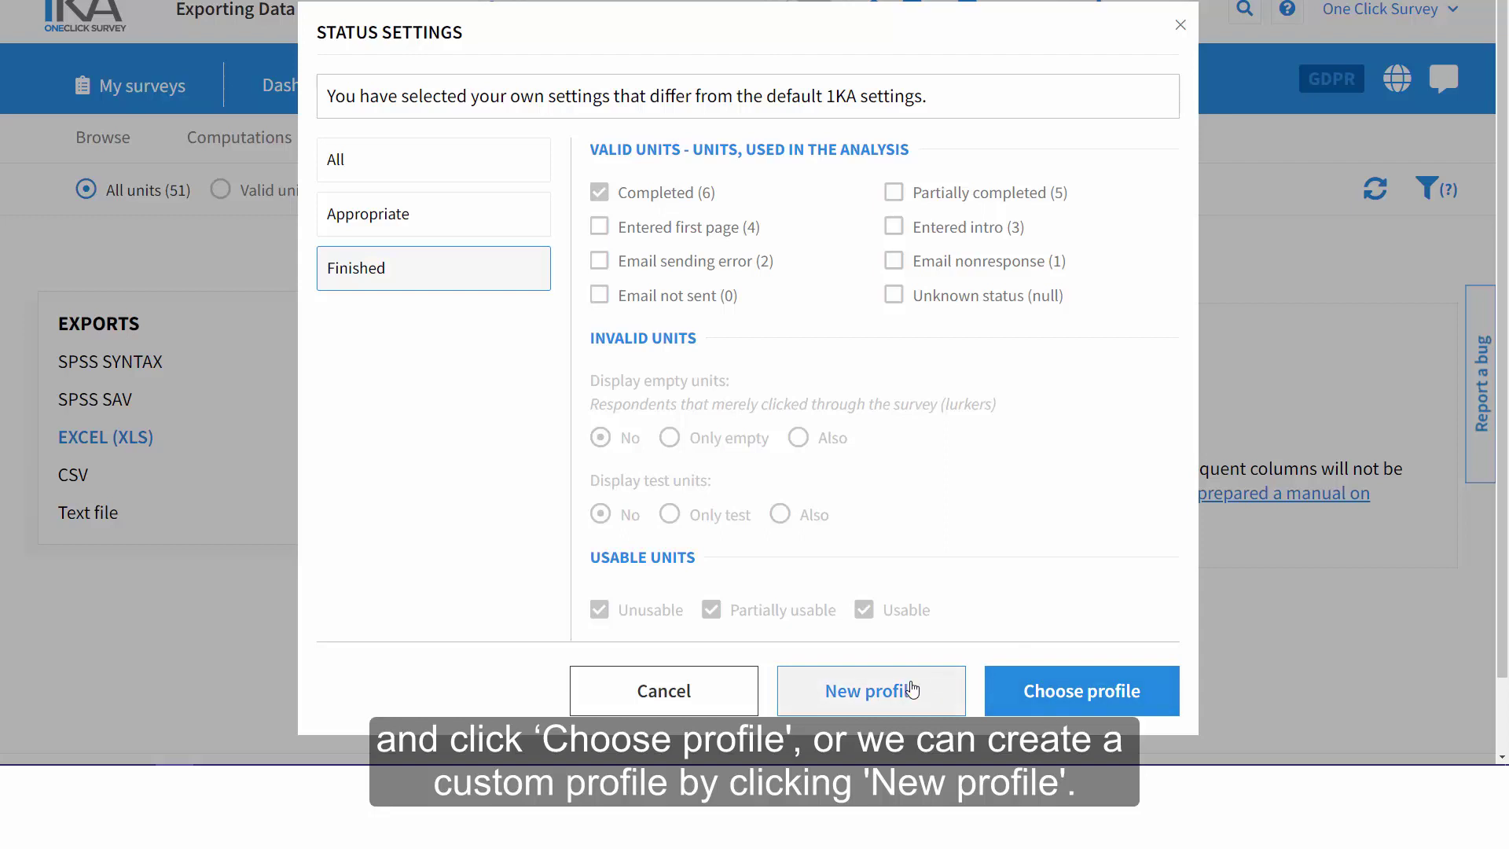
{"action": "left_click", "coordinate": [909, 691]}
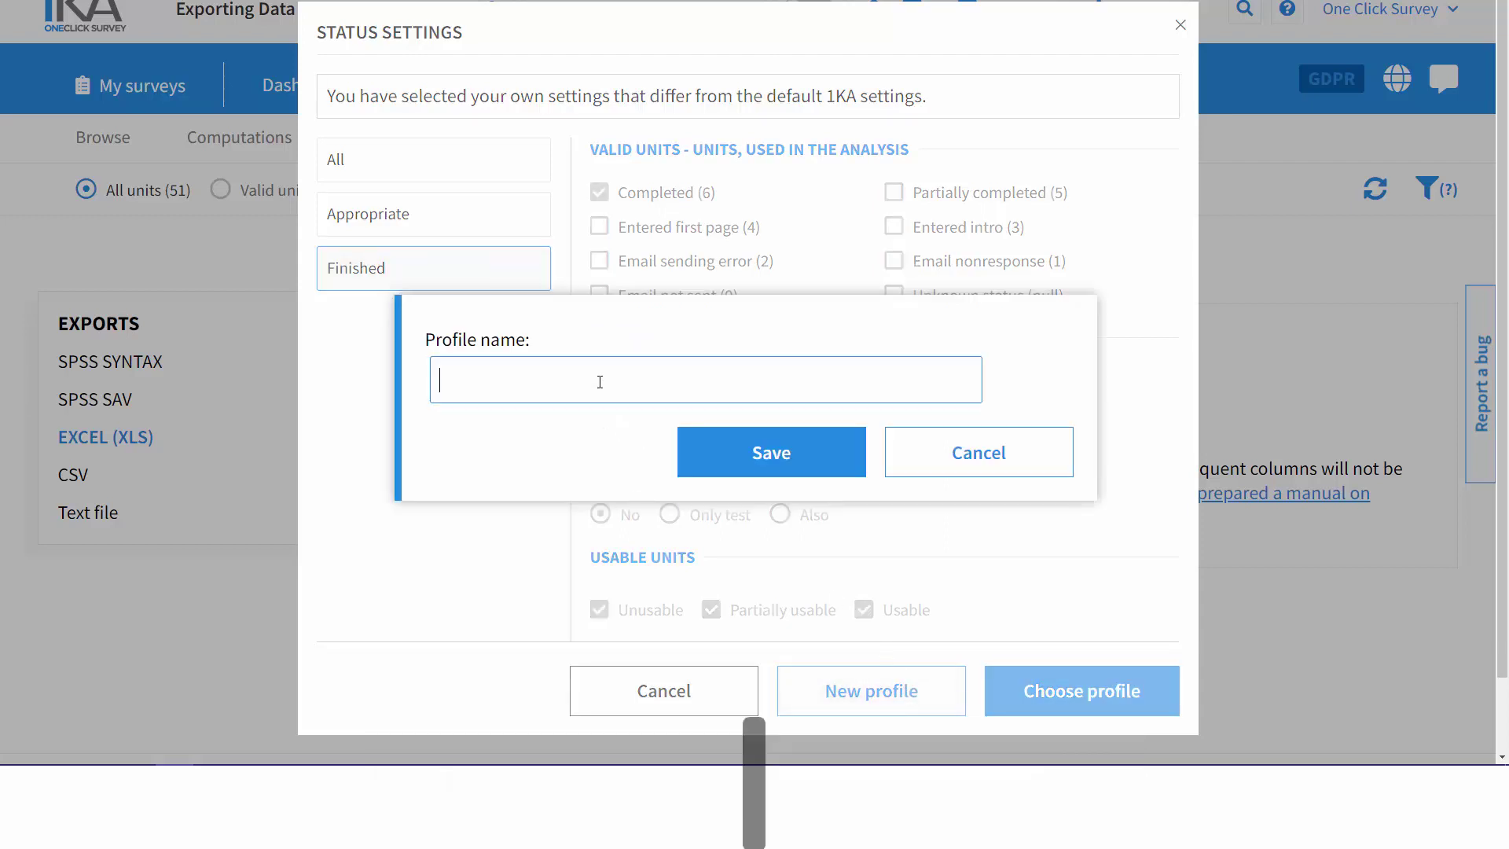
{"action": "type", "text": "new profile"}
{"action": "left_click", "coordinate": [746, 448]}
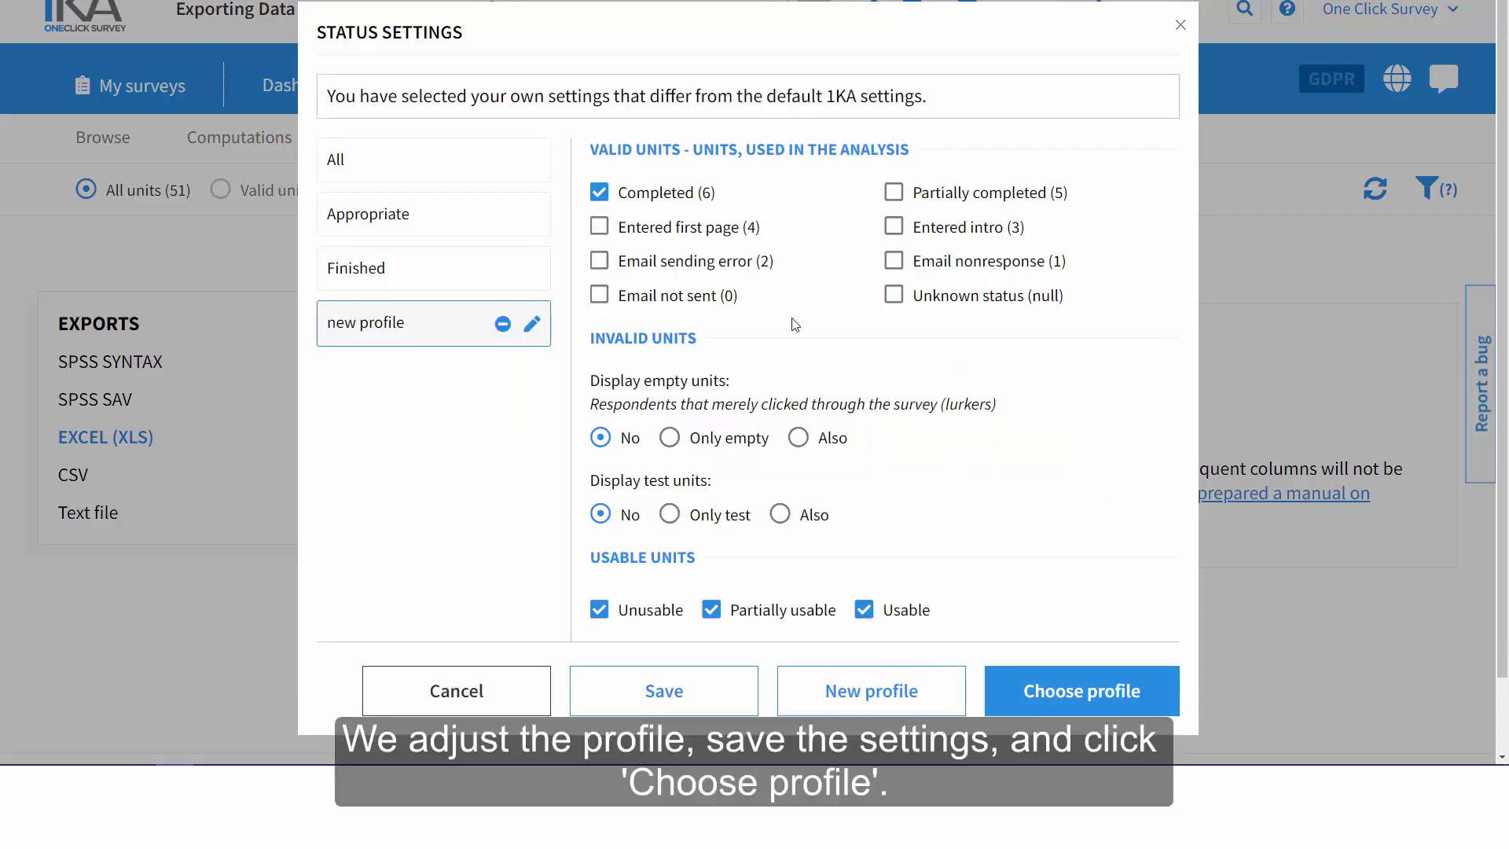
Include the Partially completed and Entered first page statuses in the new profile and apply it to the export.
{"action": "left_click", "coordinate": [894, 195]}
{"action": "left_click", "coordinate": [600, 231]}
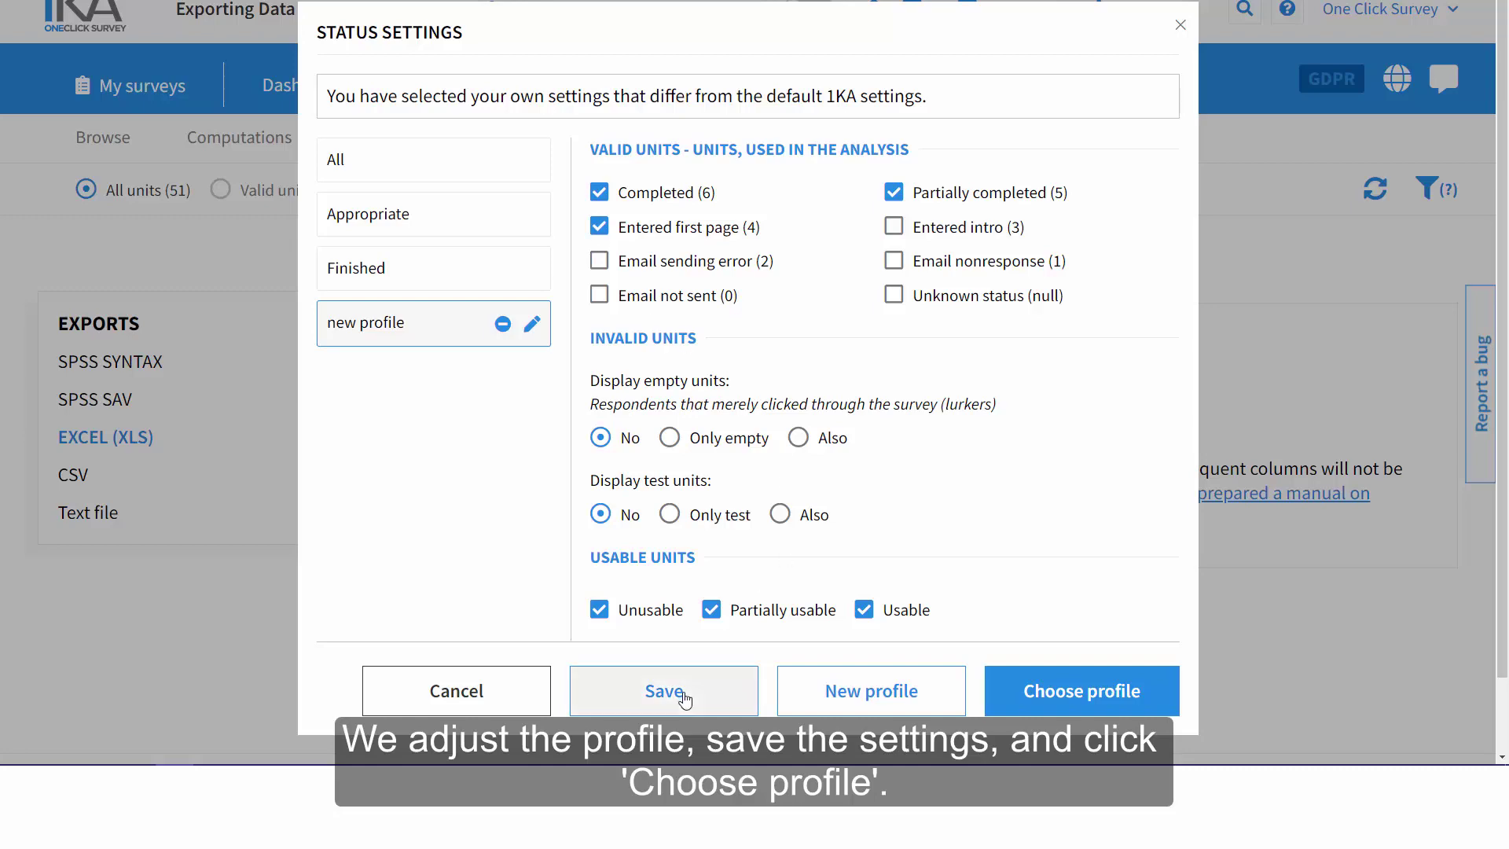
{"action": "left_click", "coordinate": [1039, 691]}
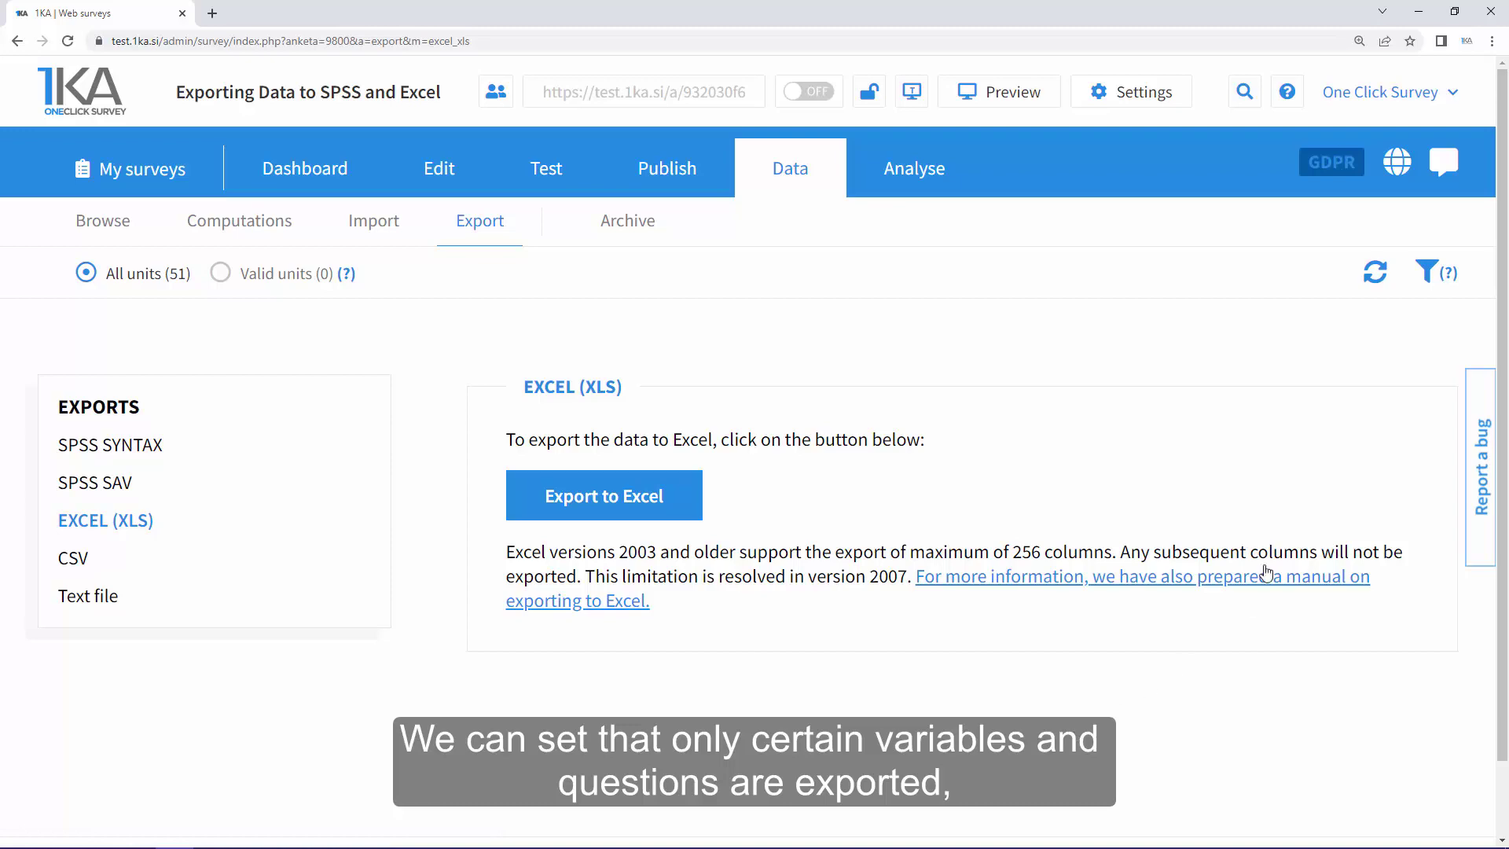
Limit the exported variables to Q1, "How did you first find out about the 1KA web application?", and apply the selection.
{"action": "mouse_move", "coordinate": [1424, 277]}
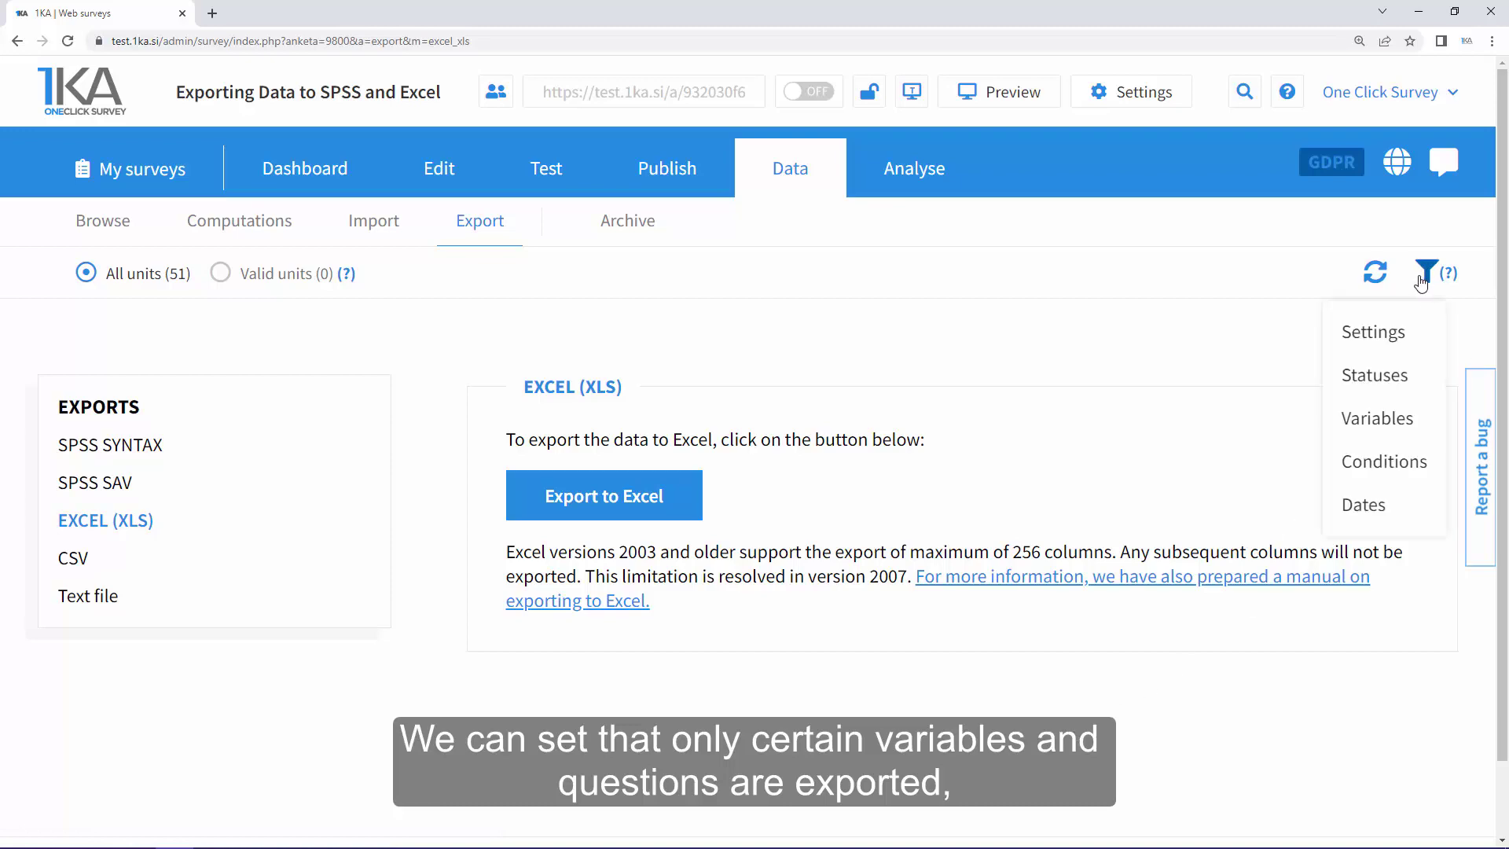
{"action": "left_click", "coordinate": [1397, 430]}
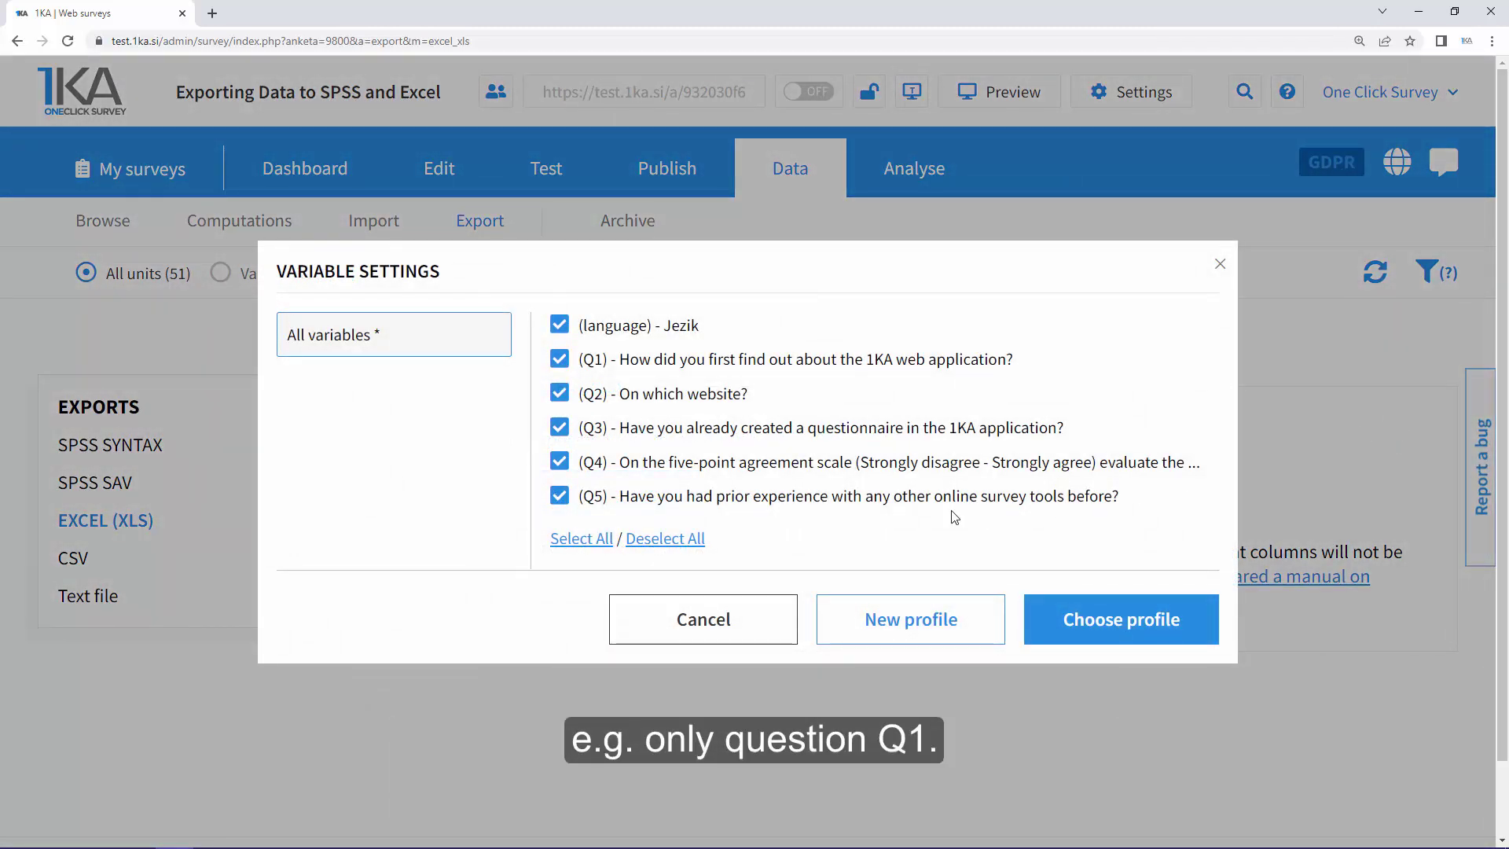
{"action": "left_click", "coordinate": [690, 540]}
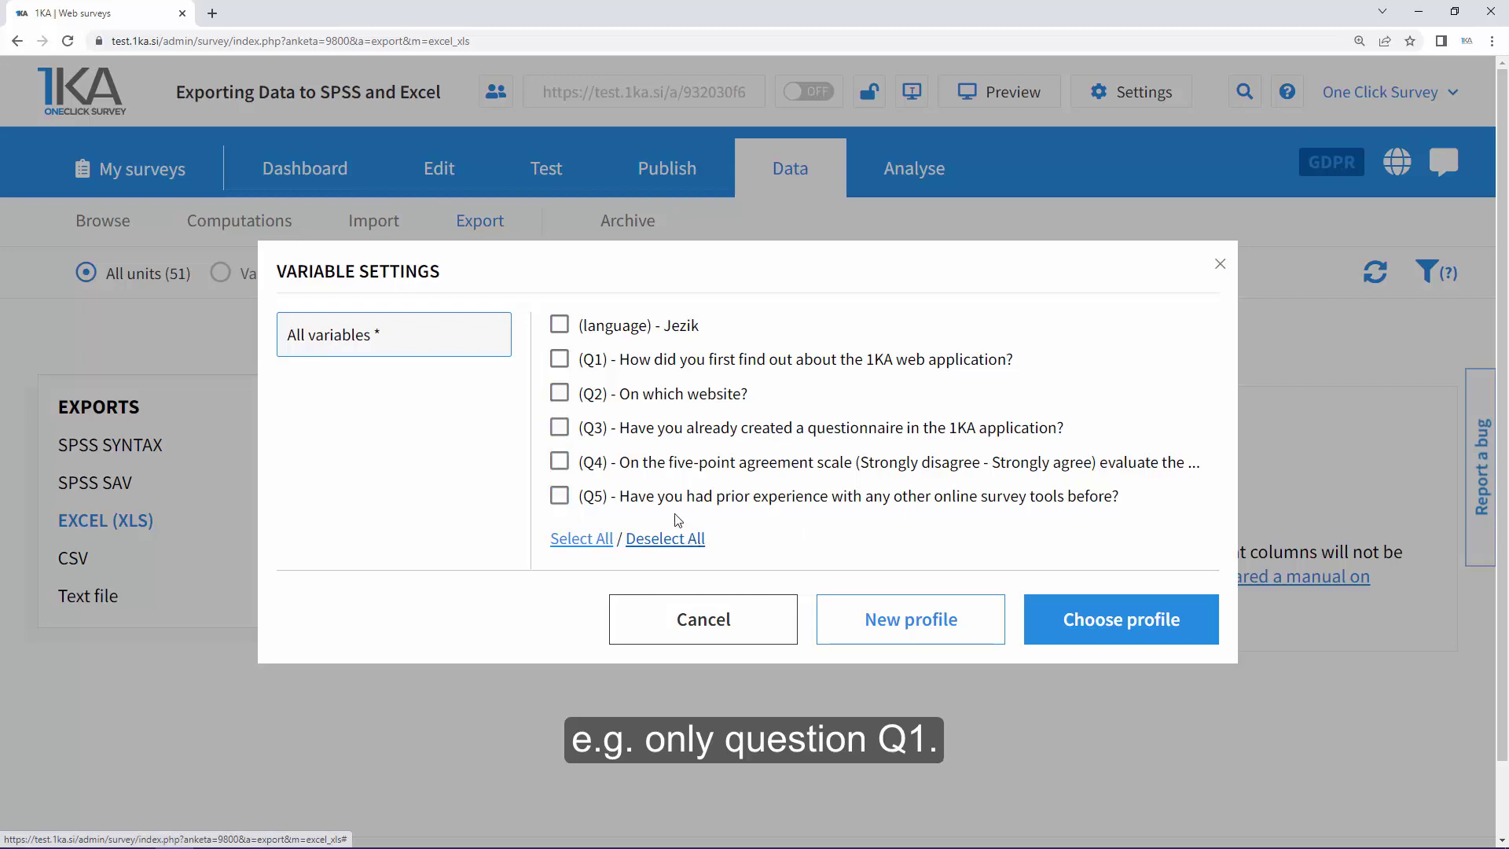
{"action": "left_click", "coordinate": [558, 359]}
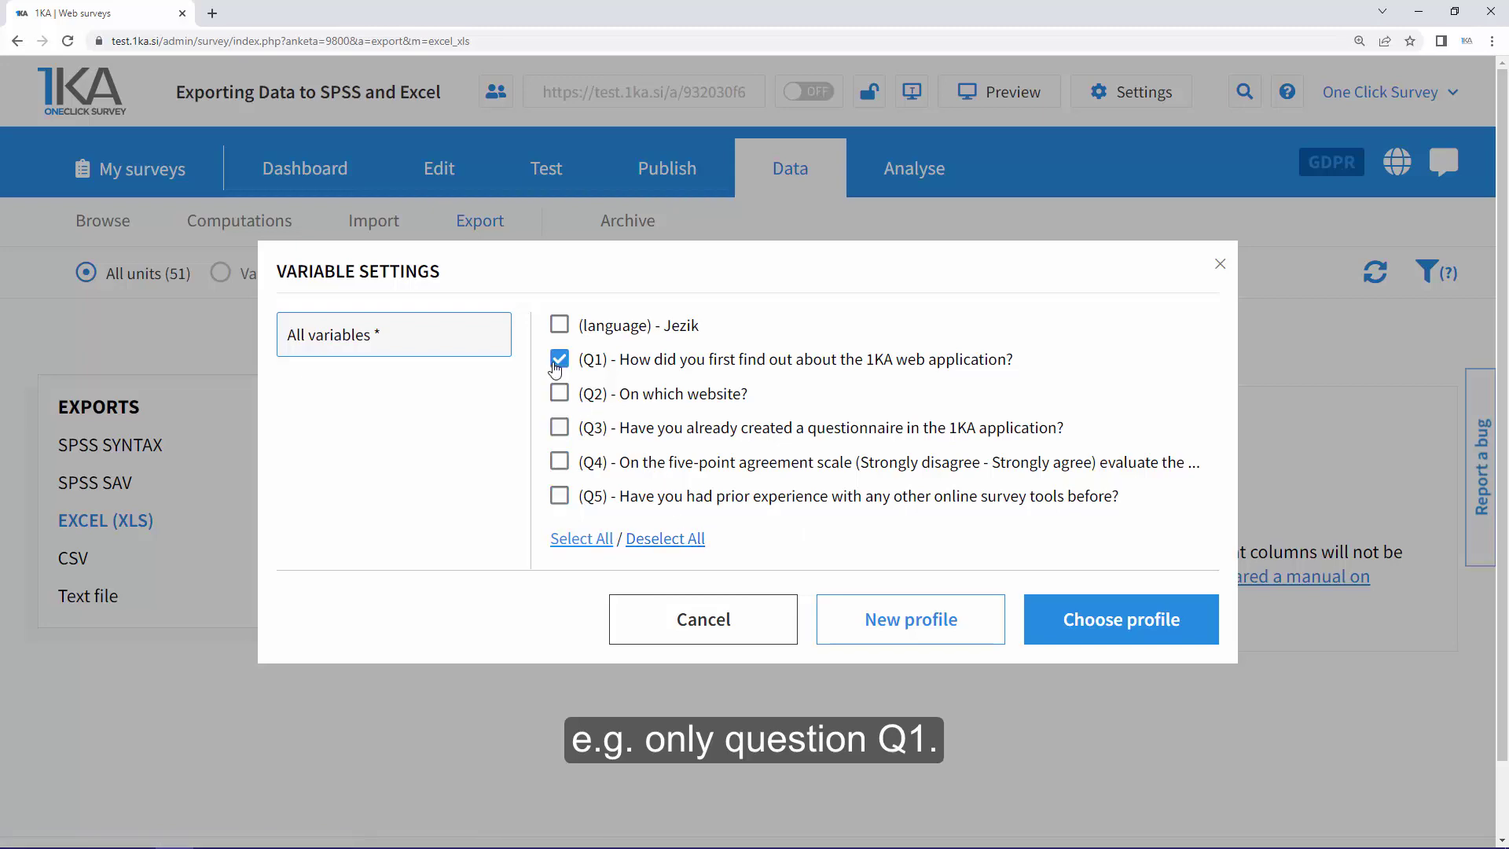
{"action": "left_click", "coordinate": [1105, 618]}
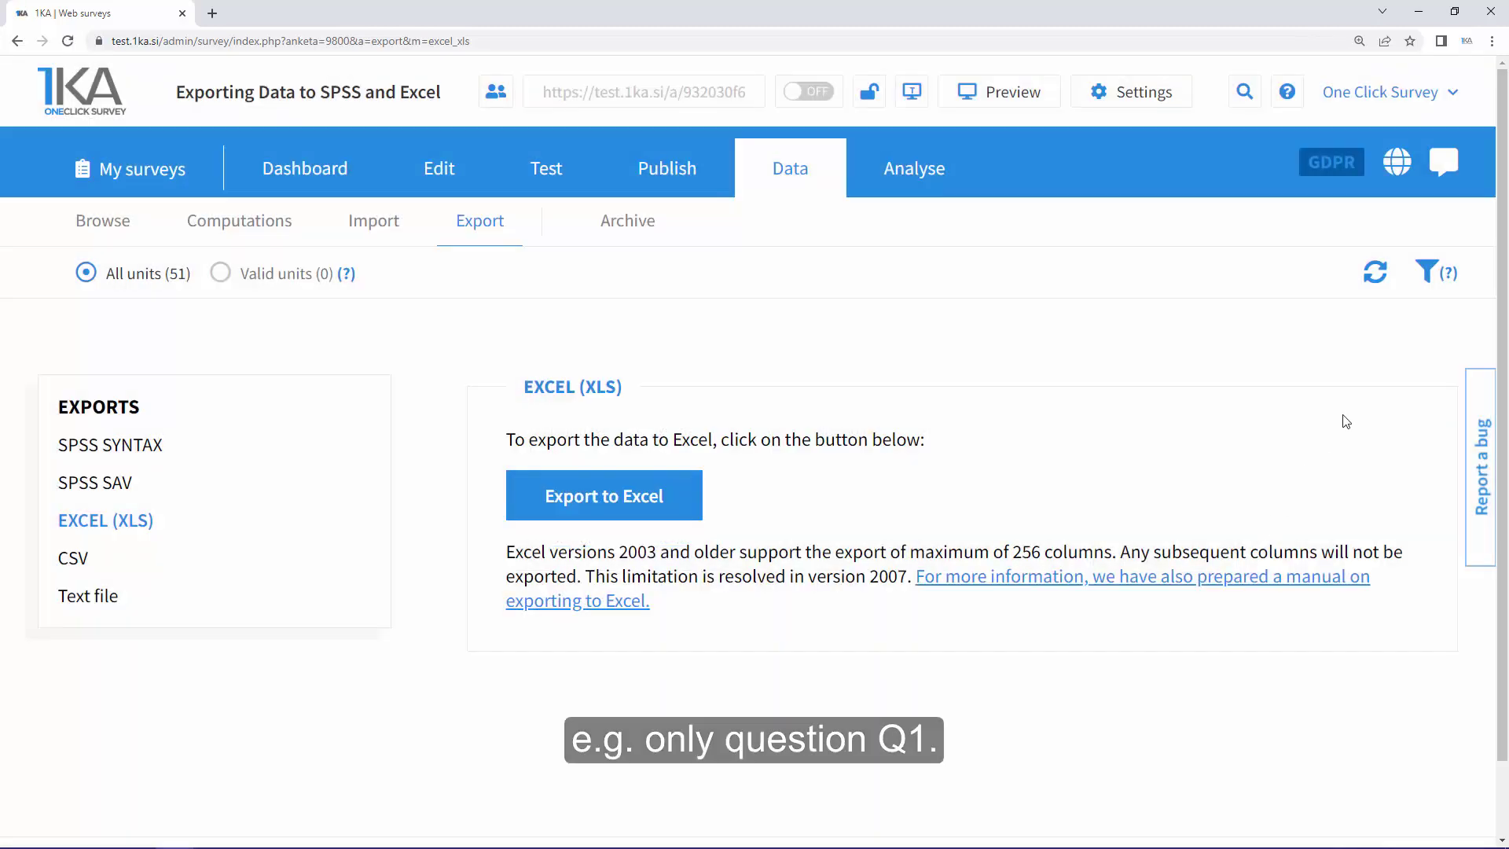
Create a condition filter profile named "mobile" for the export.
{"action": "left_click", "coordinate": [1425, 280]}
{"action": "left_click", "coordinate": [1424, 463]}
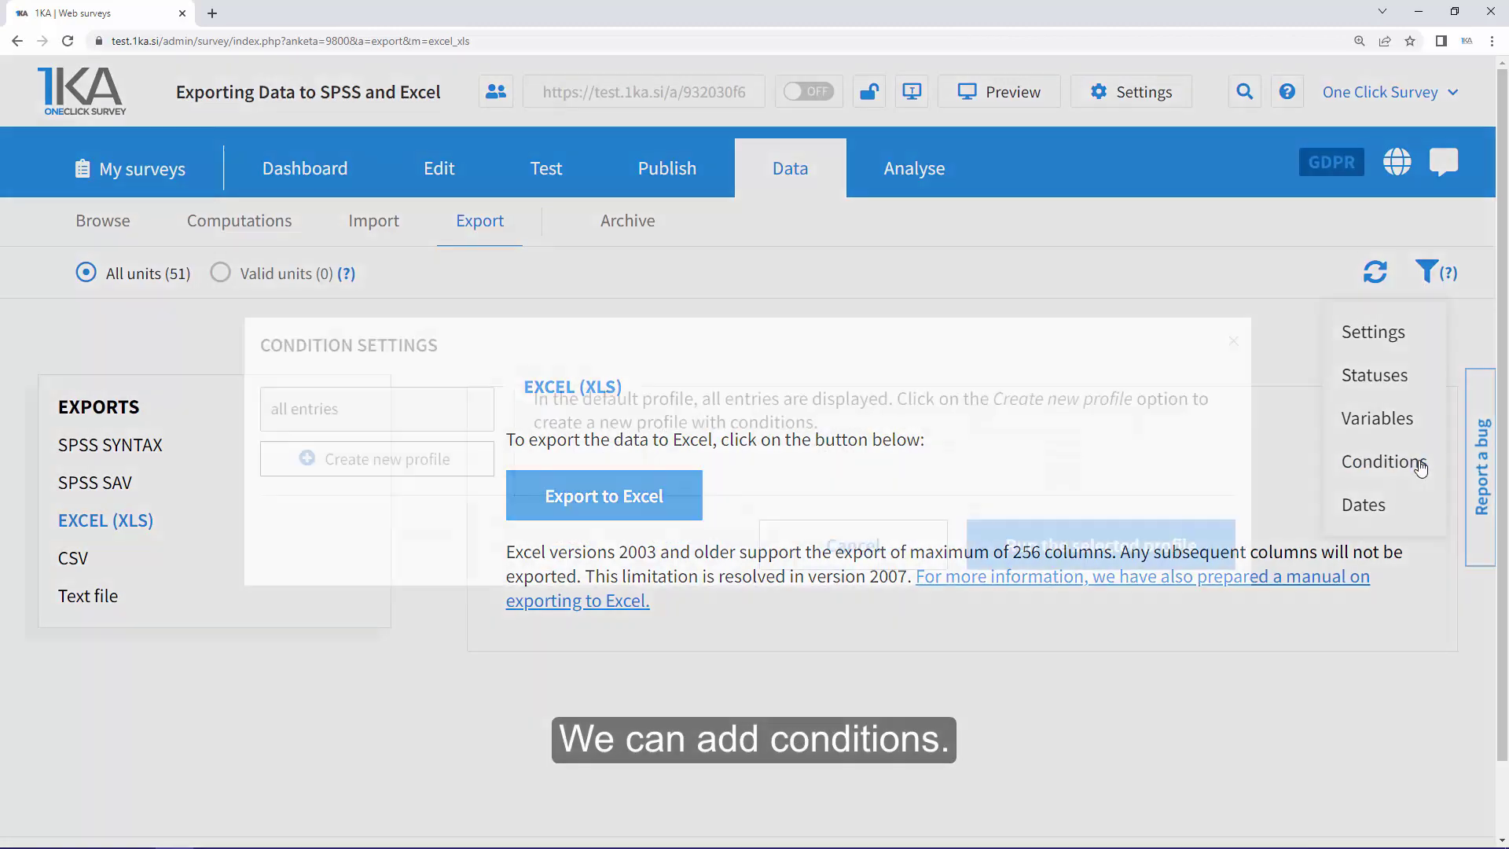
{"action": "left_click", "coordinate": [314, 462]}
{"action": "left_click", "coordinate": [534, 510]}
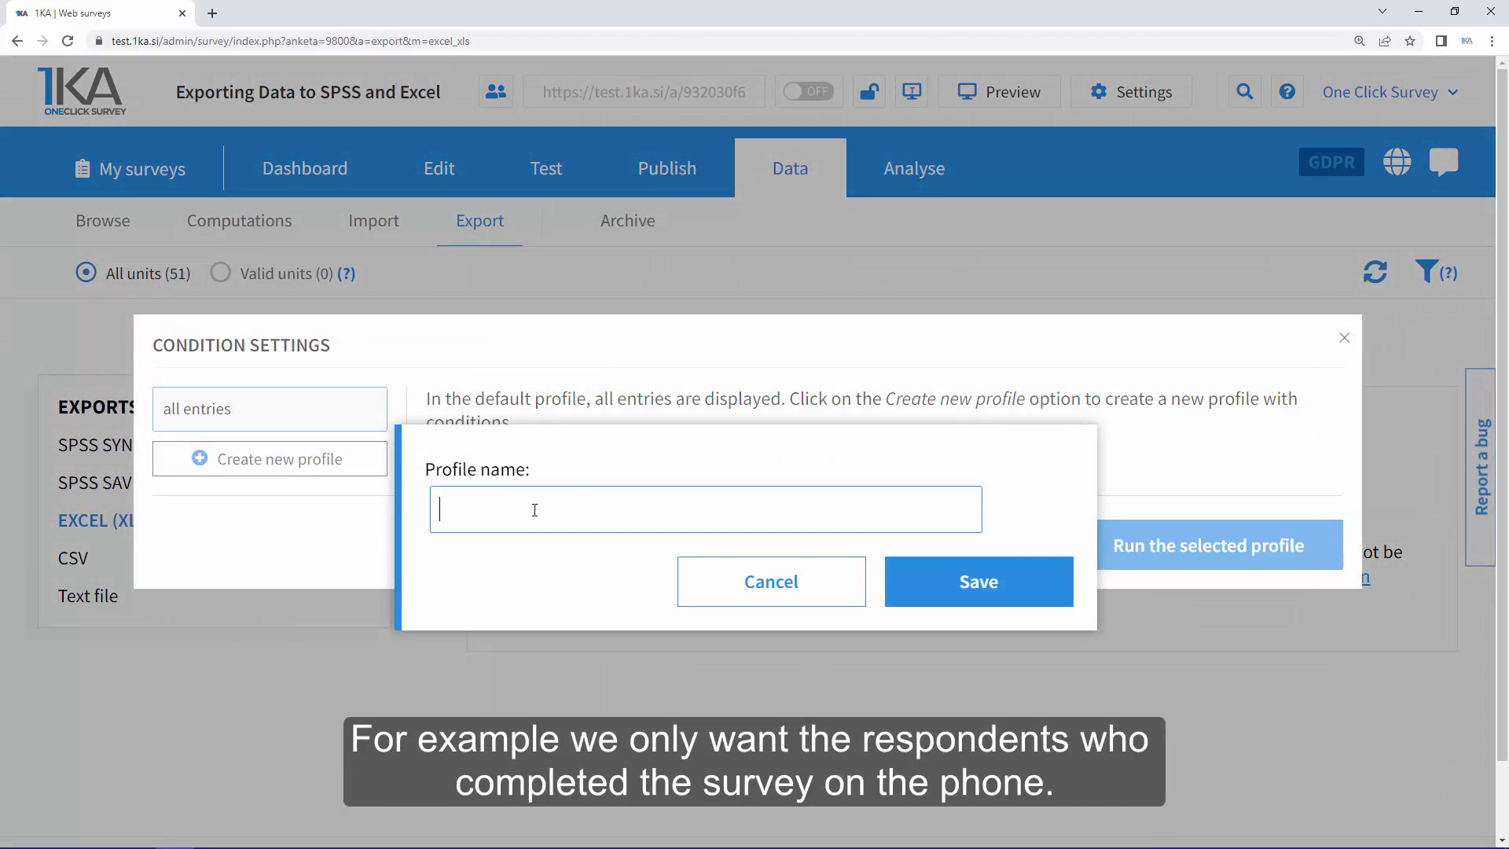
{"action": "type", "text": "mobile"}
{"action": "left_click", "coordinate": [933, 566]}
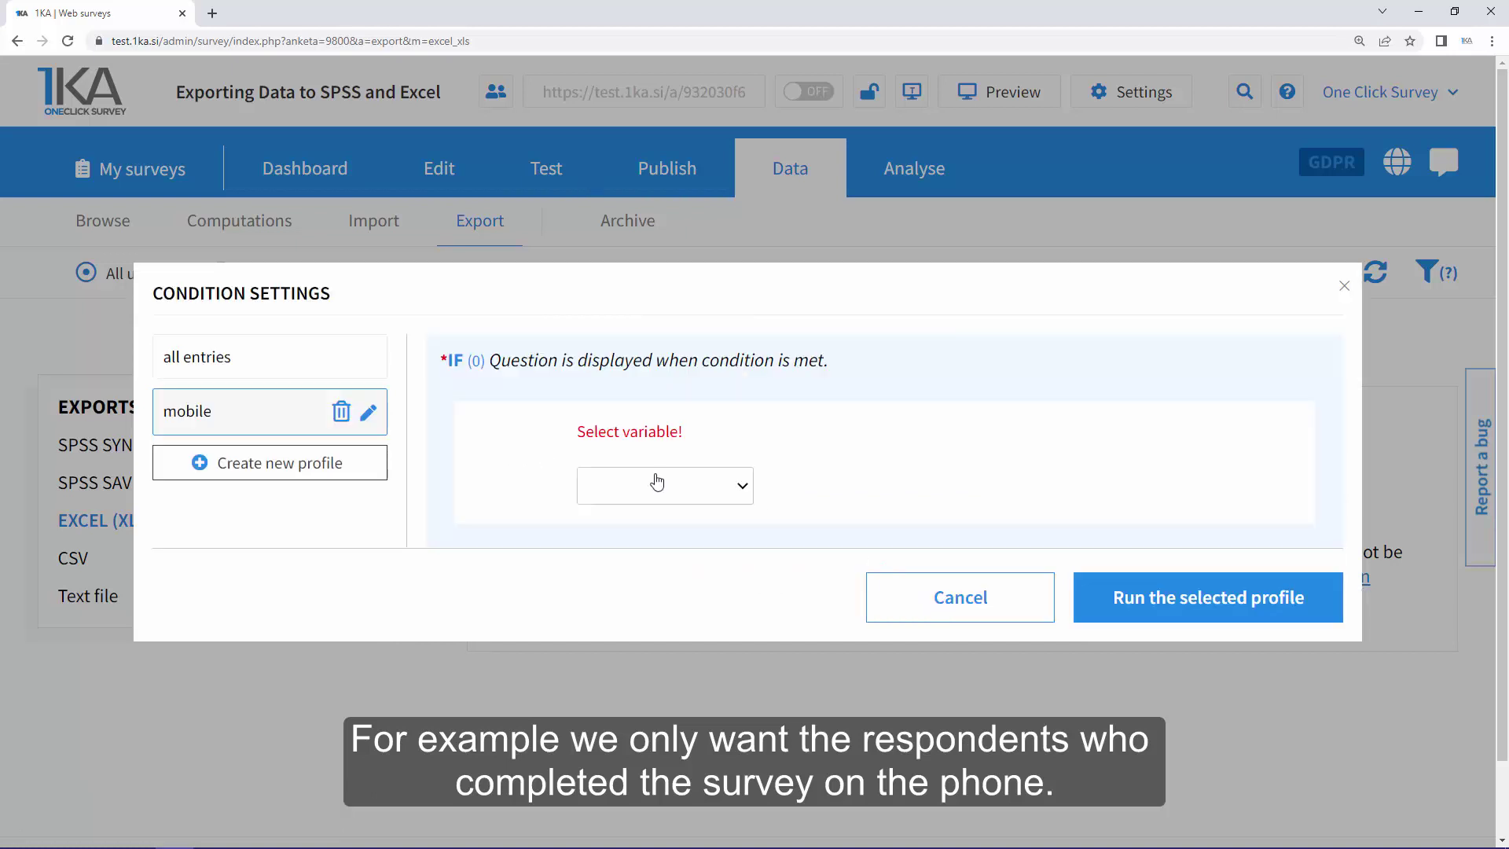
Set the mobile profile's condition to Device = Phone and run the profile.
{"action": "left_click", "coordinate": [728, 500]}
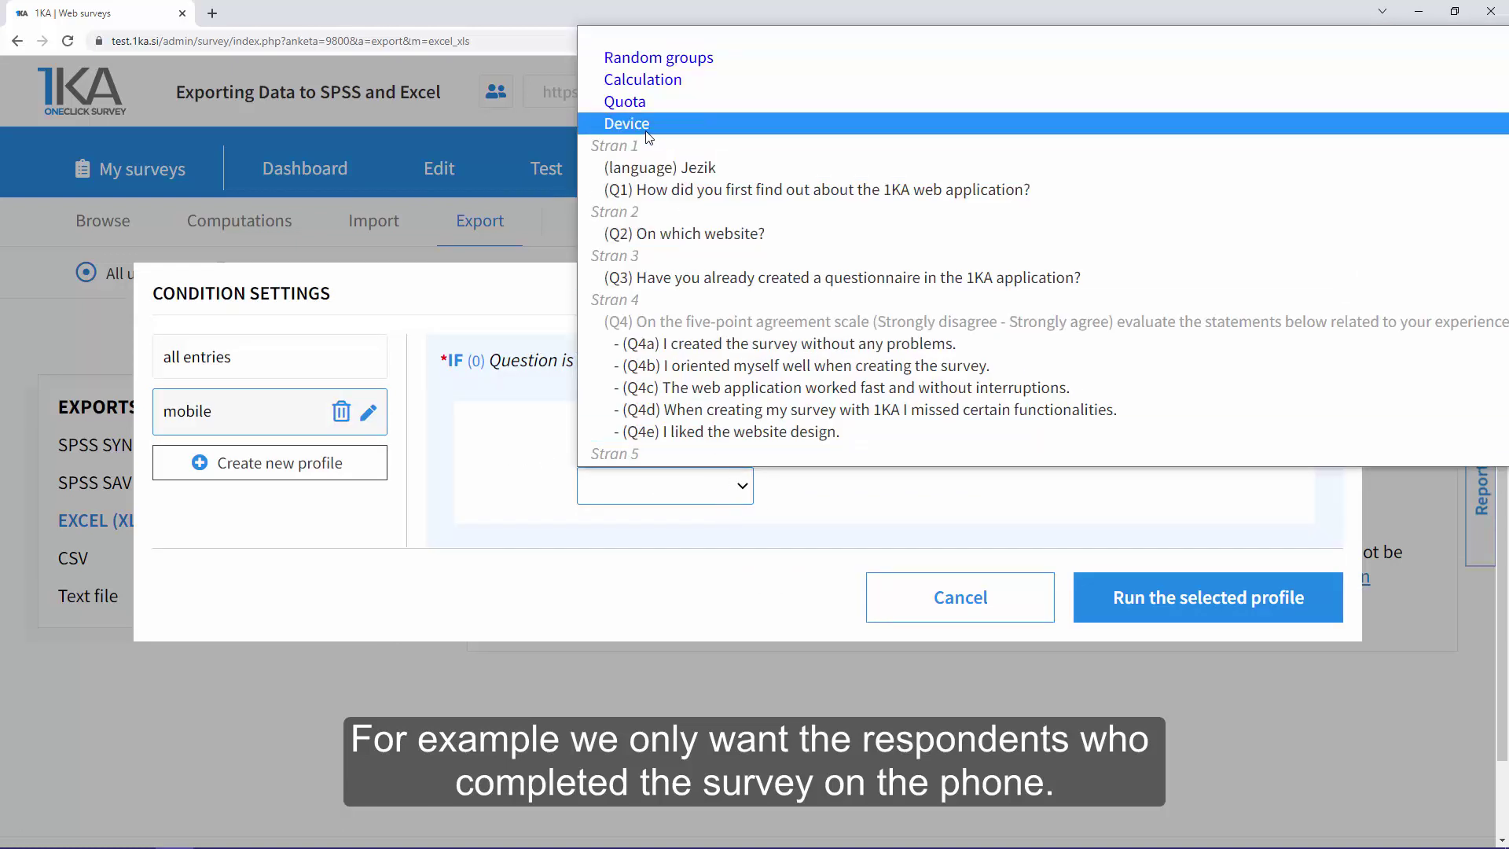
{"action": "left_click", "coordinate": [627, 123]}
{"action": "left_click", "coordinate": [958, 451]}
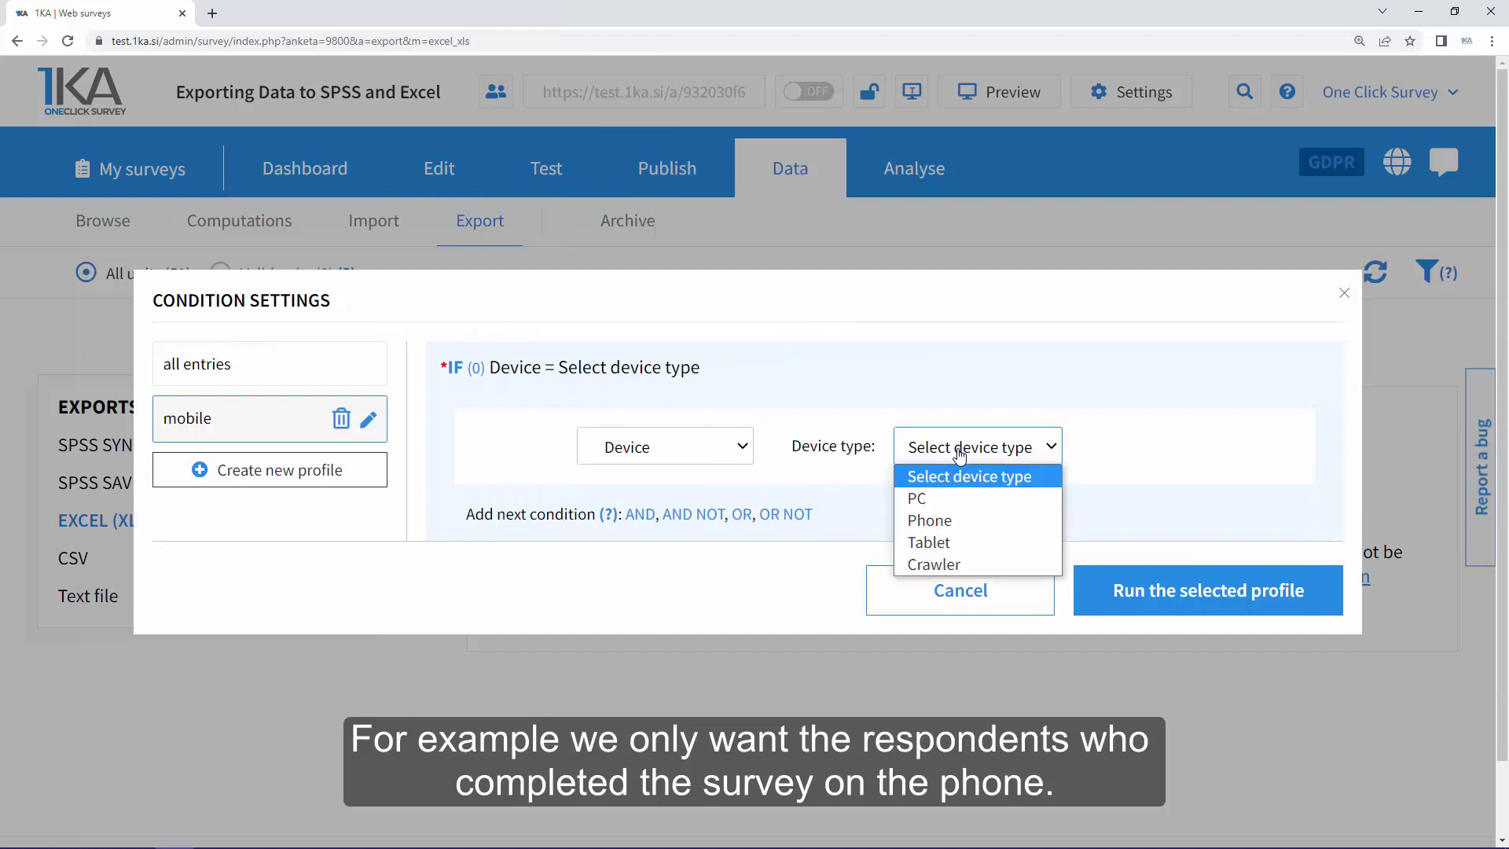
{"action": "left_click", "coordinate": [951, 518]}
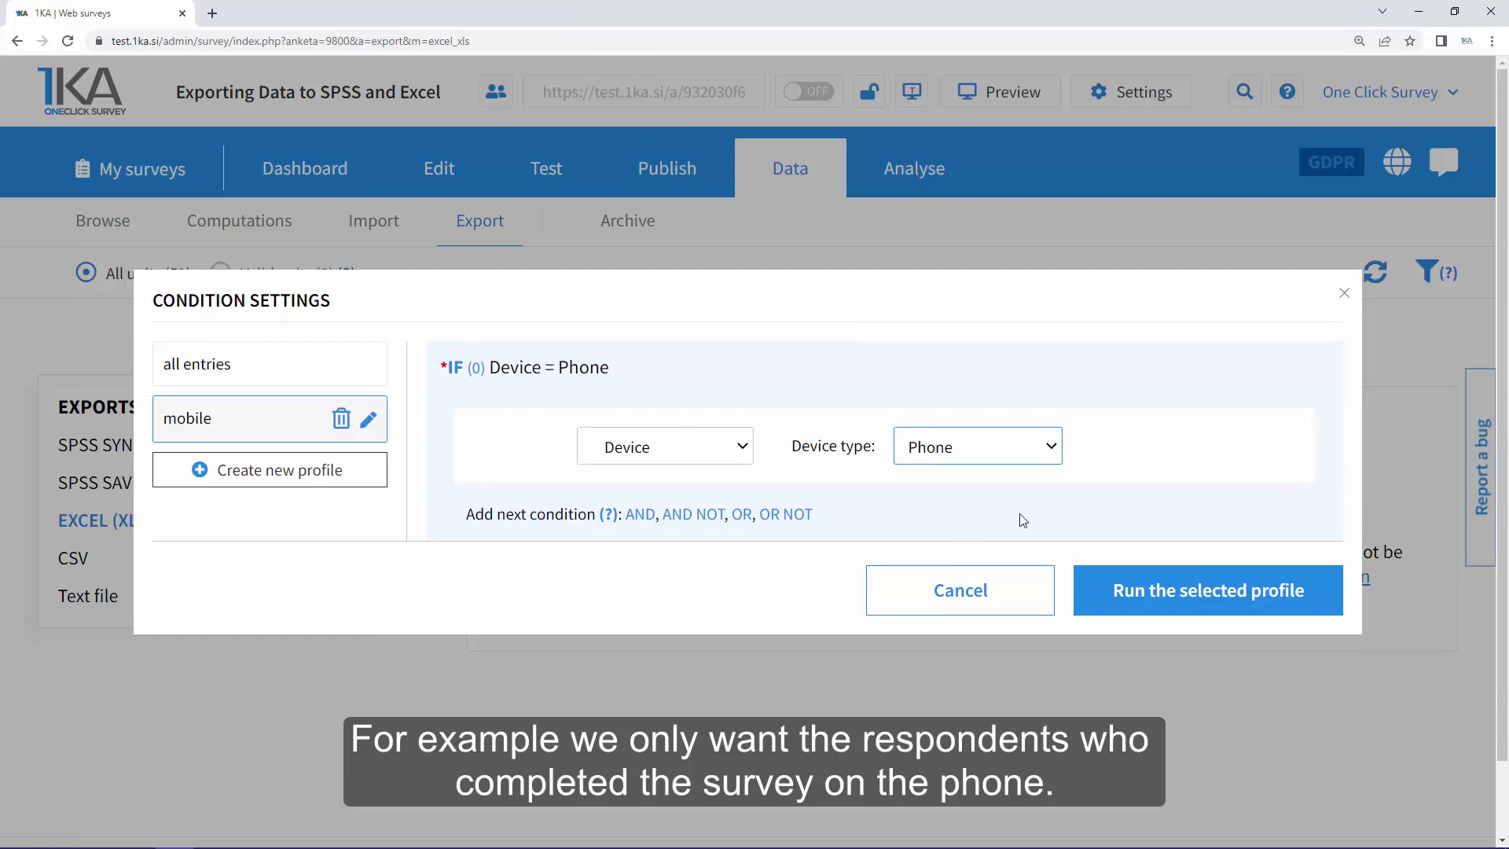
{"action": "left_click", "coordinate": [1152, 589]}
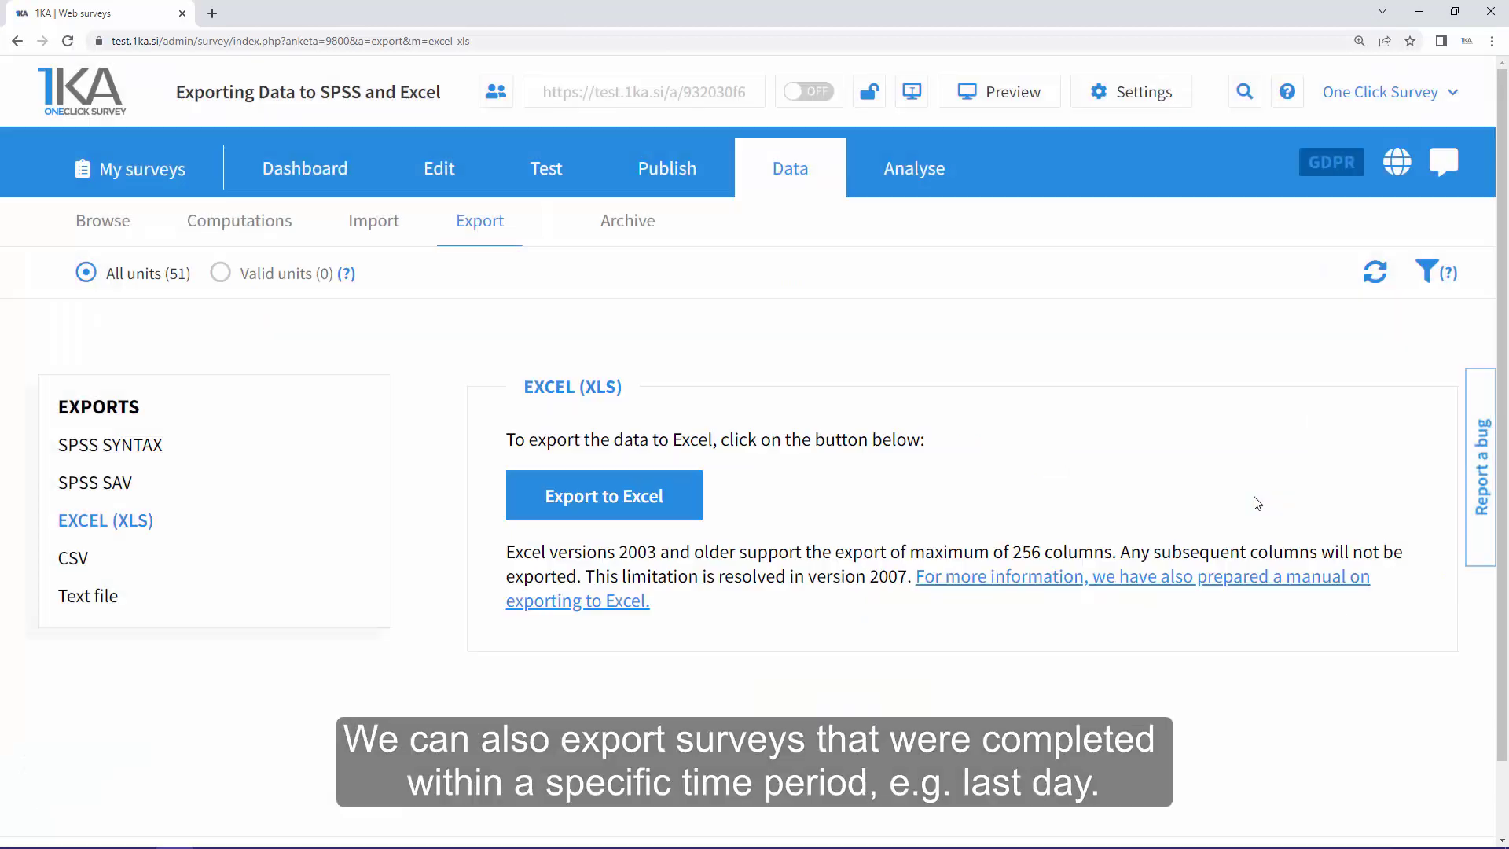
Restrict the export's time period to an interval of 1 day and run it as a temporary profile.
{"action": "left_click", "coordinate": [1423, 283]}
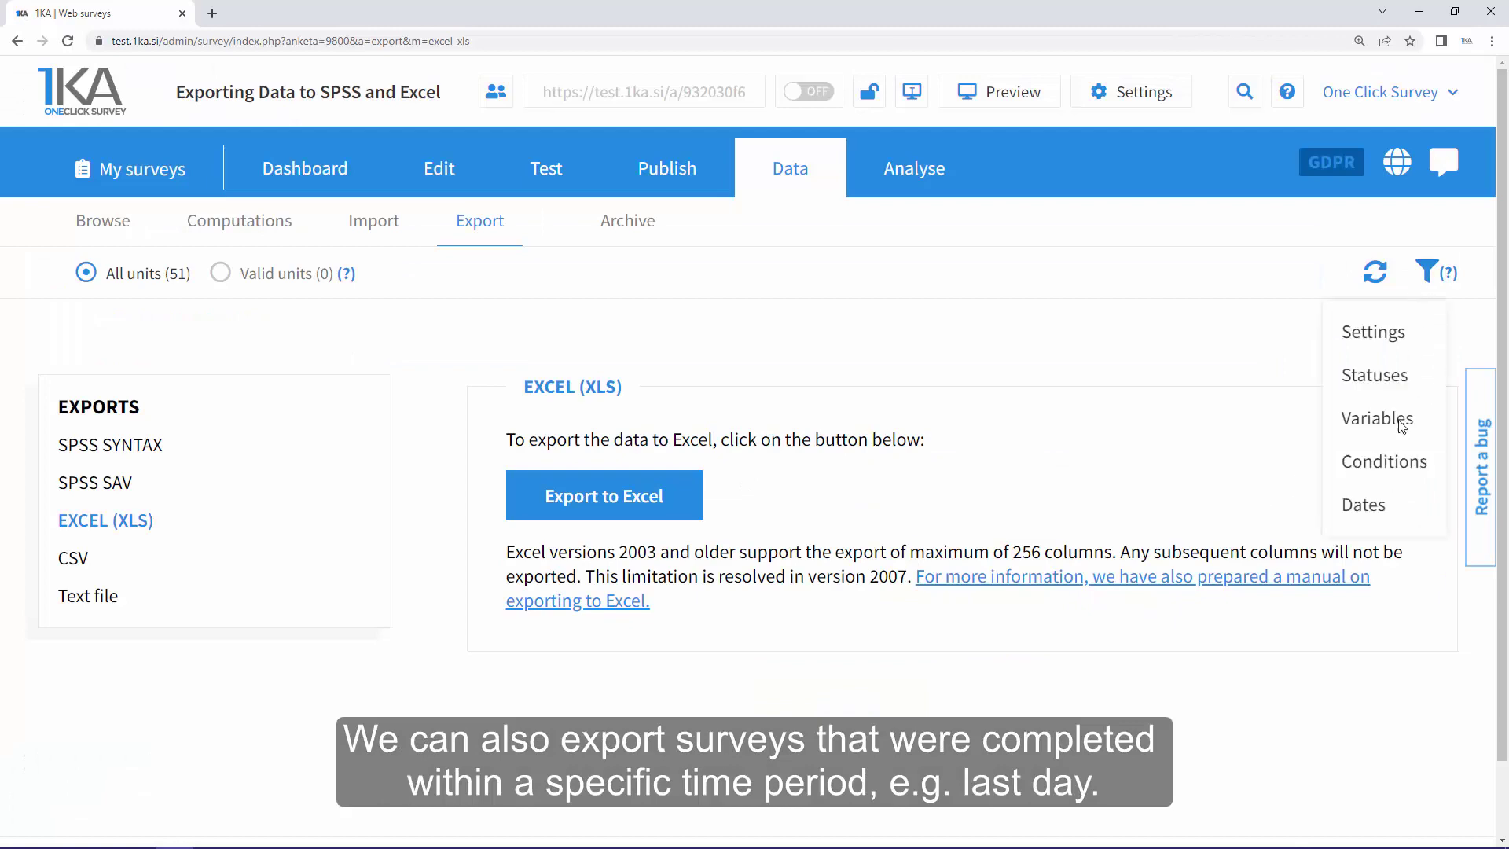
{"action": "left_click", "coordinate": [1372, 512]}
{"action": "left_click", "coordinate": [935, 489]}
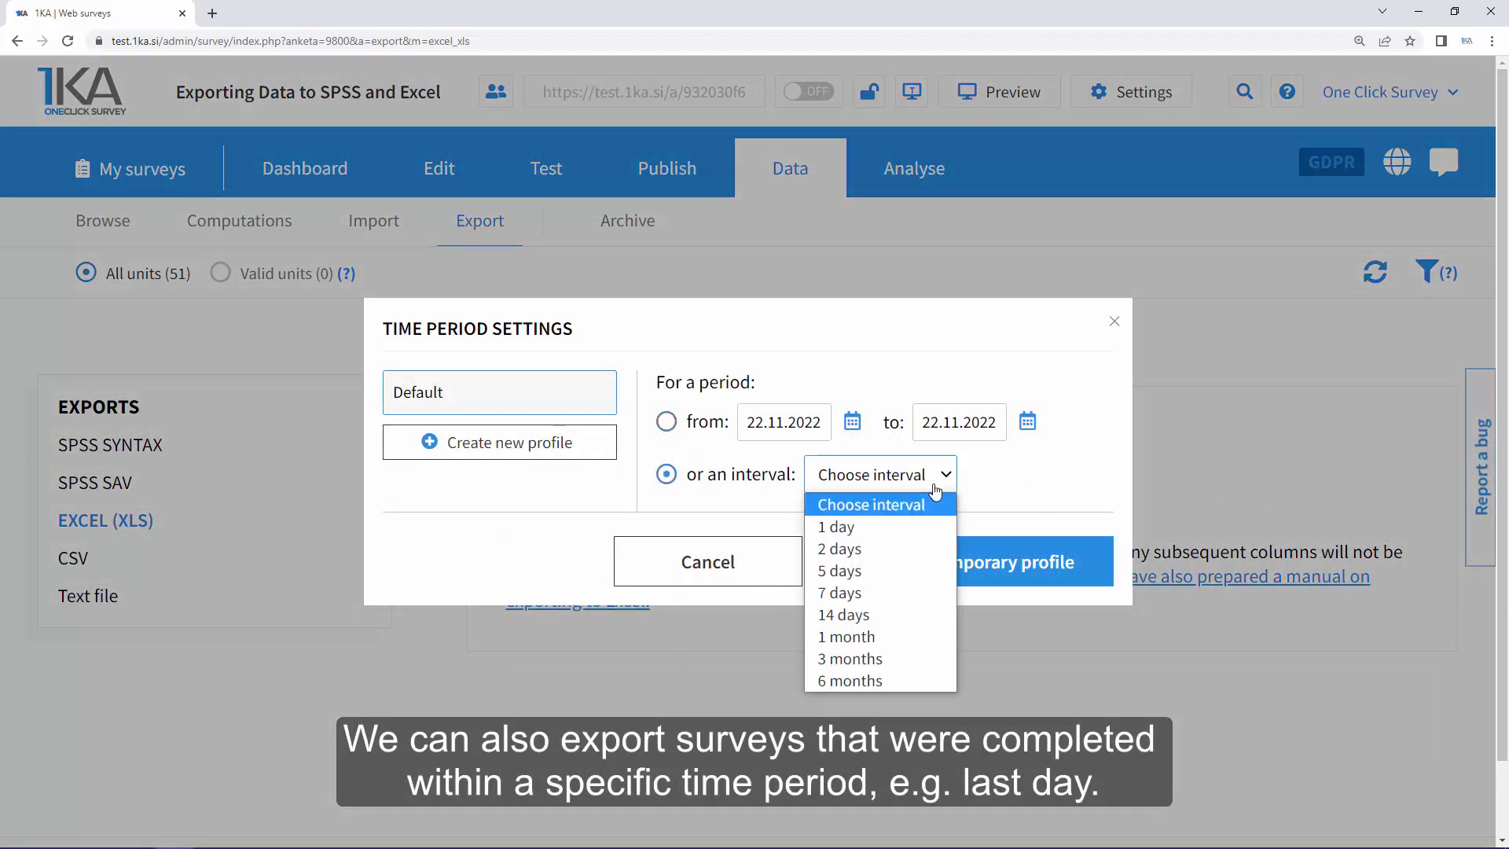
{"action": "left_click", "coordinate": [922, 527]}
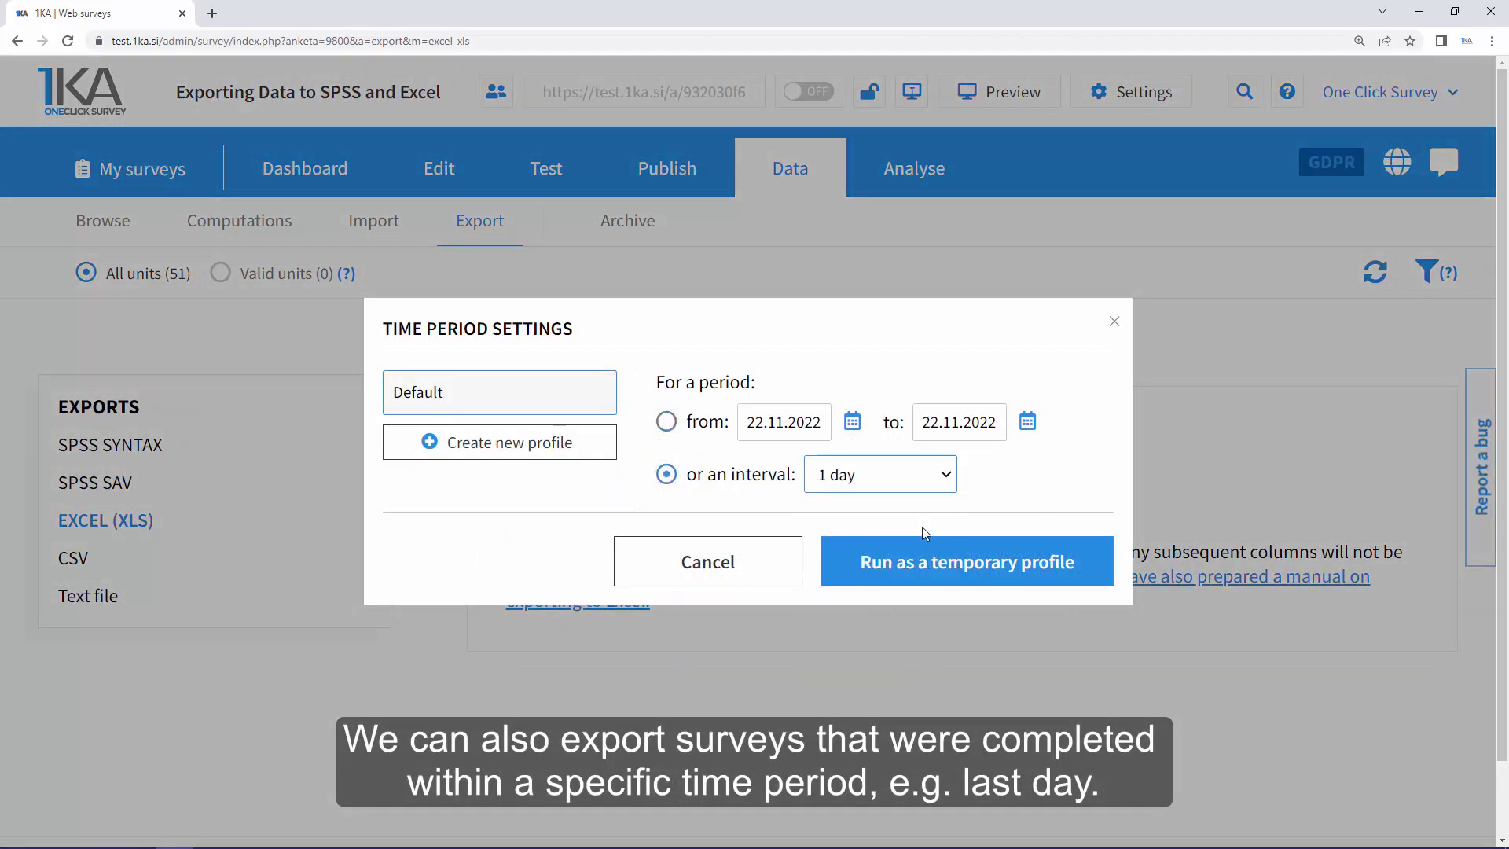
{"action": "left_click", "coordinate": [978, 563]}
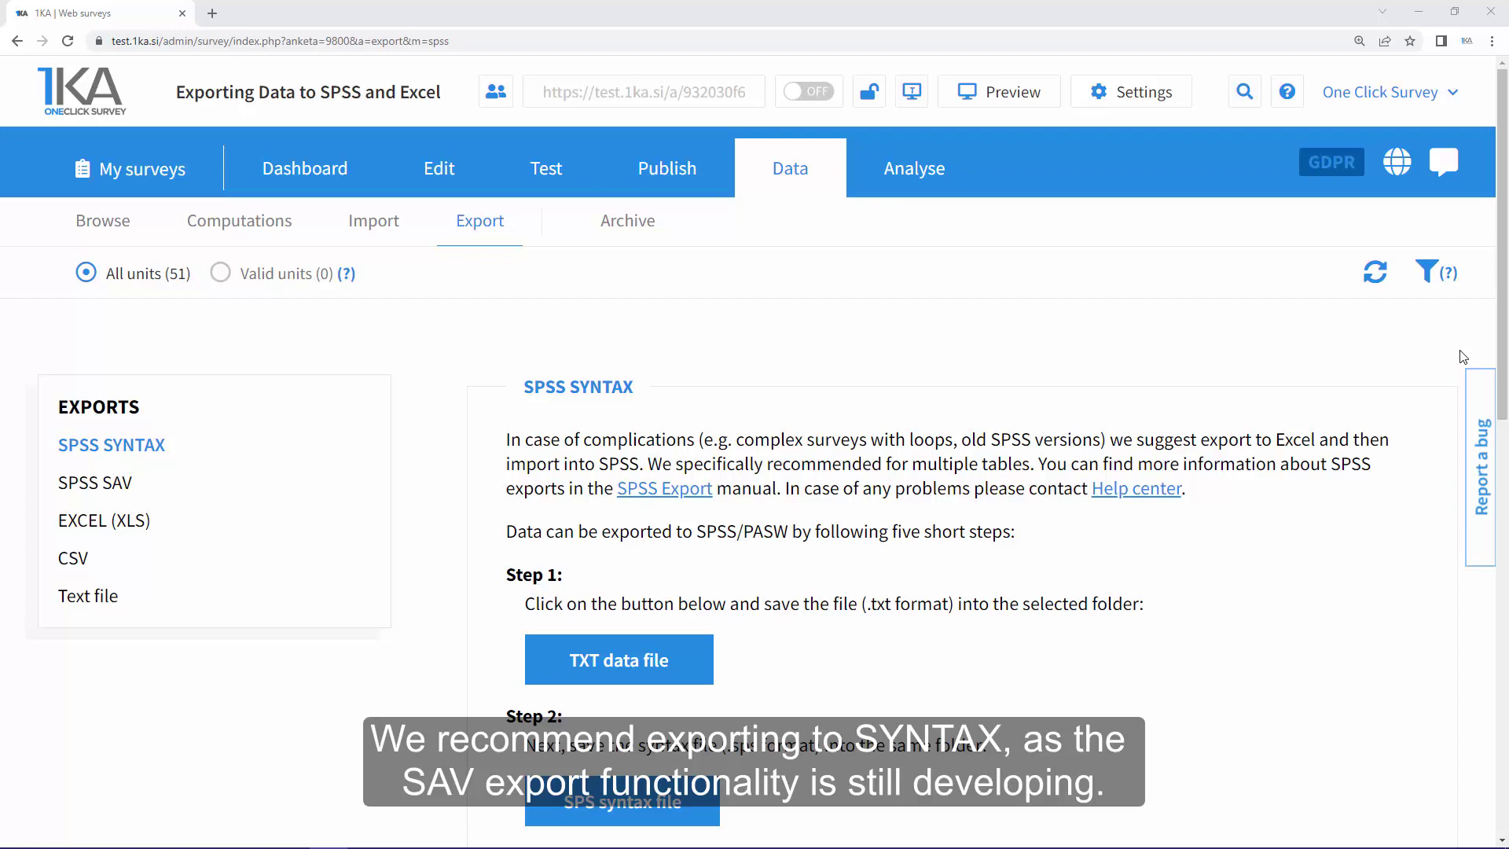
Download the TXT data file and the SPS syntax file for the SPSS syntax export.
{"action": "scroll", "coordinate": [1215, 470], "scroll_direction": "down", "scroll_amount": 3}
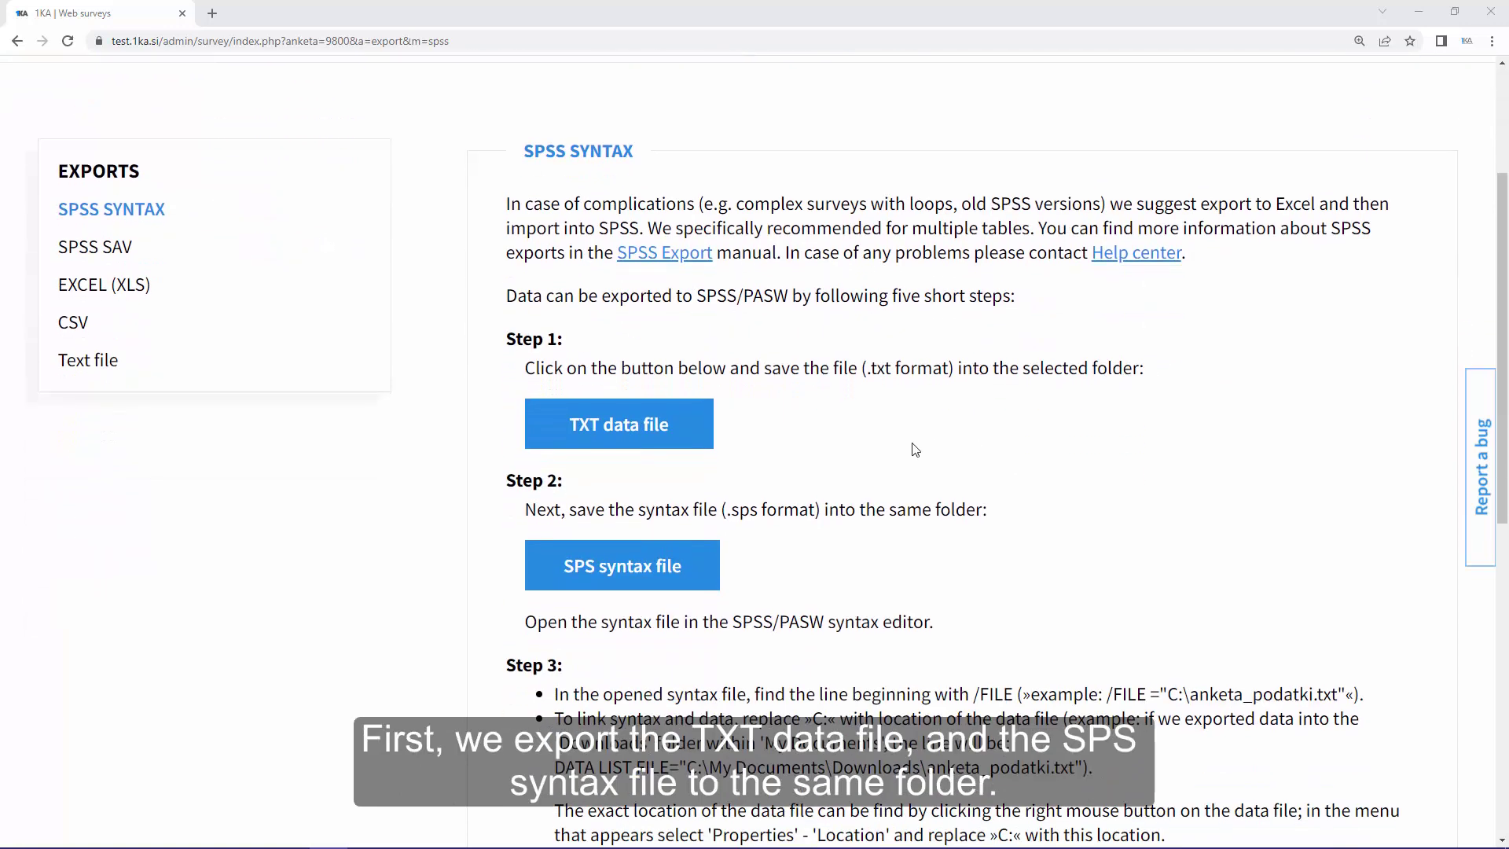
{"action": "left_click", "coordinate": [693, 437]}
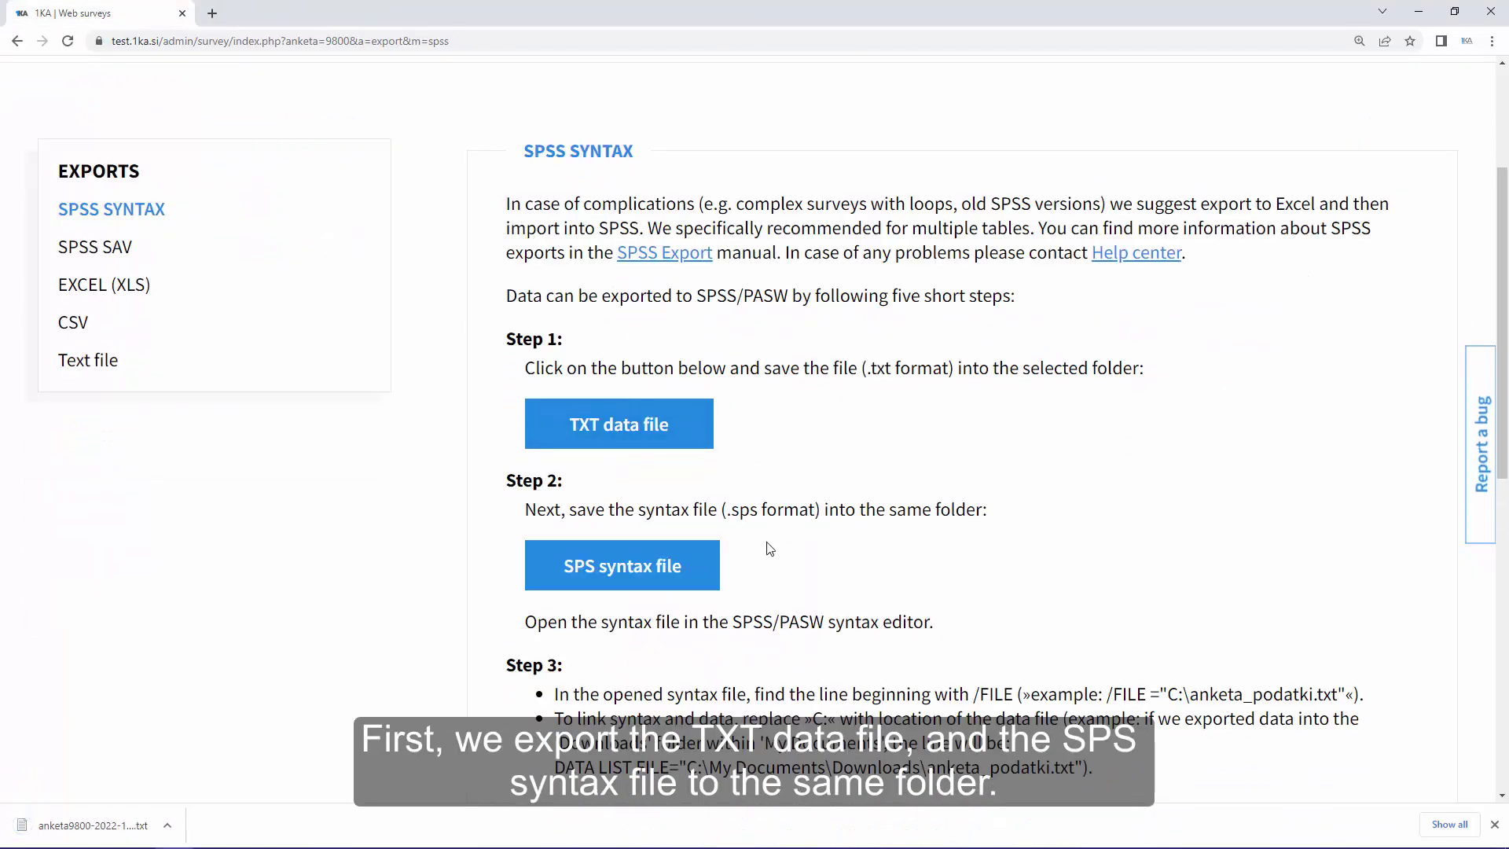
{"action": "left_click", "coordinate": [687, 575]}
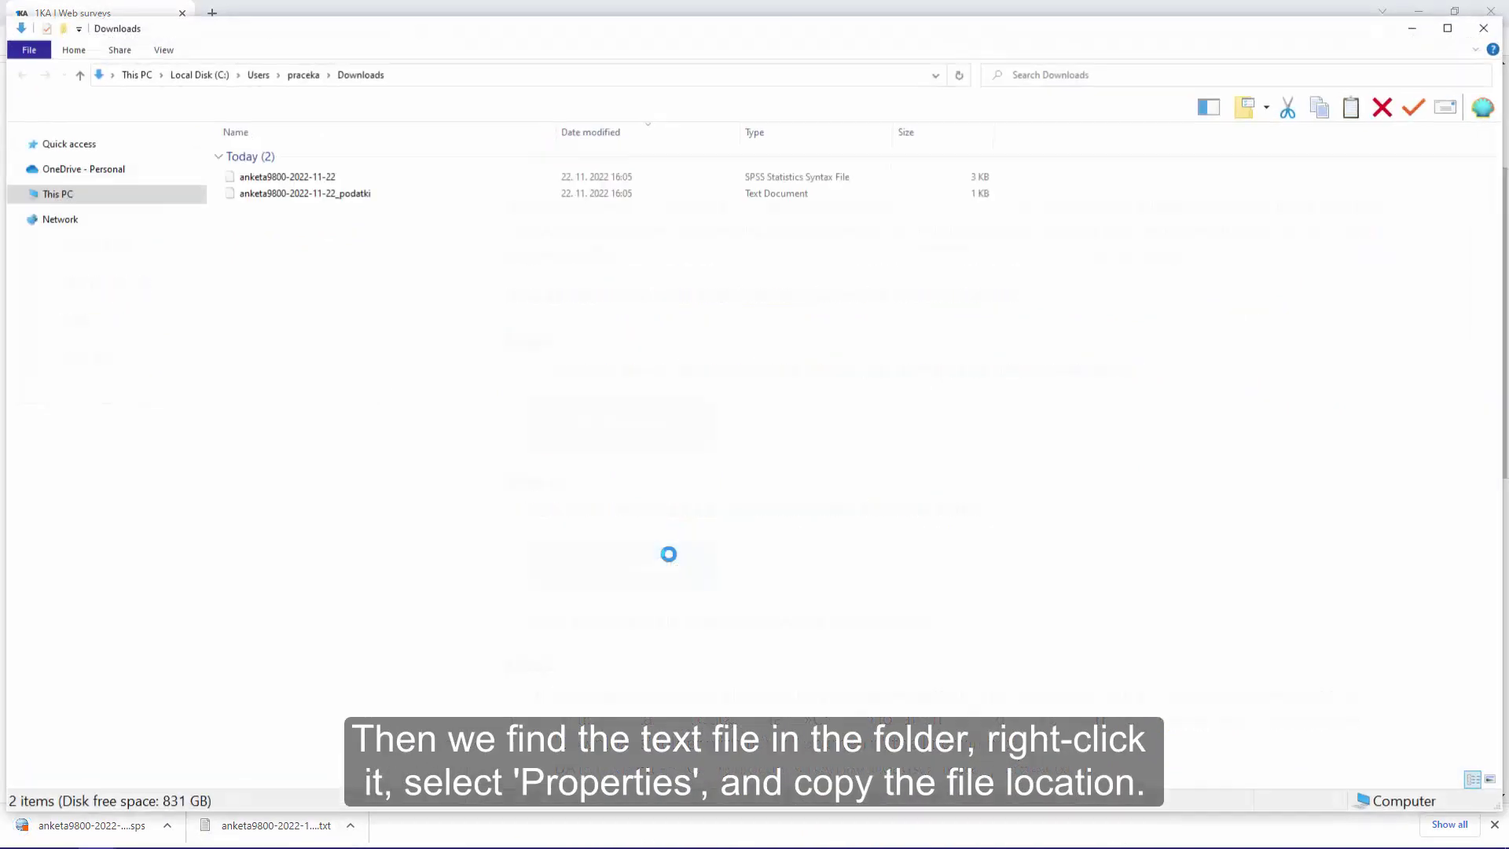
{"action": "right_click", "coordinate": [487, 138]}
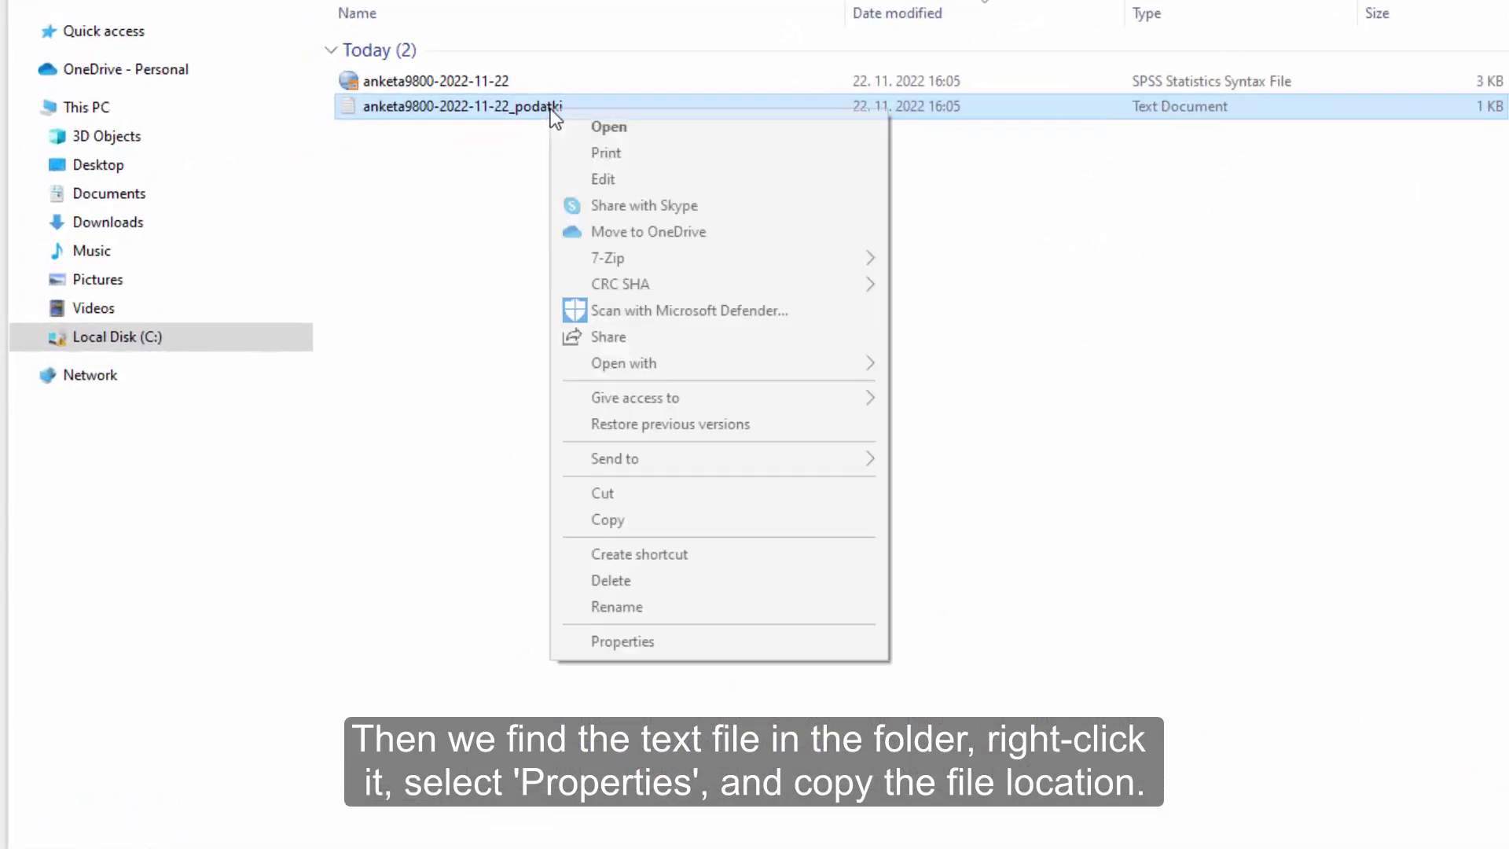
{"action": "left_click", "coordinate": [704, 640]}
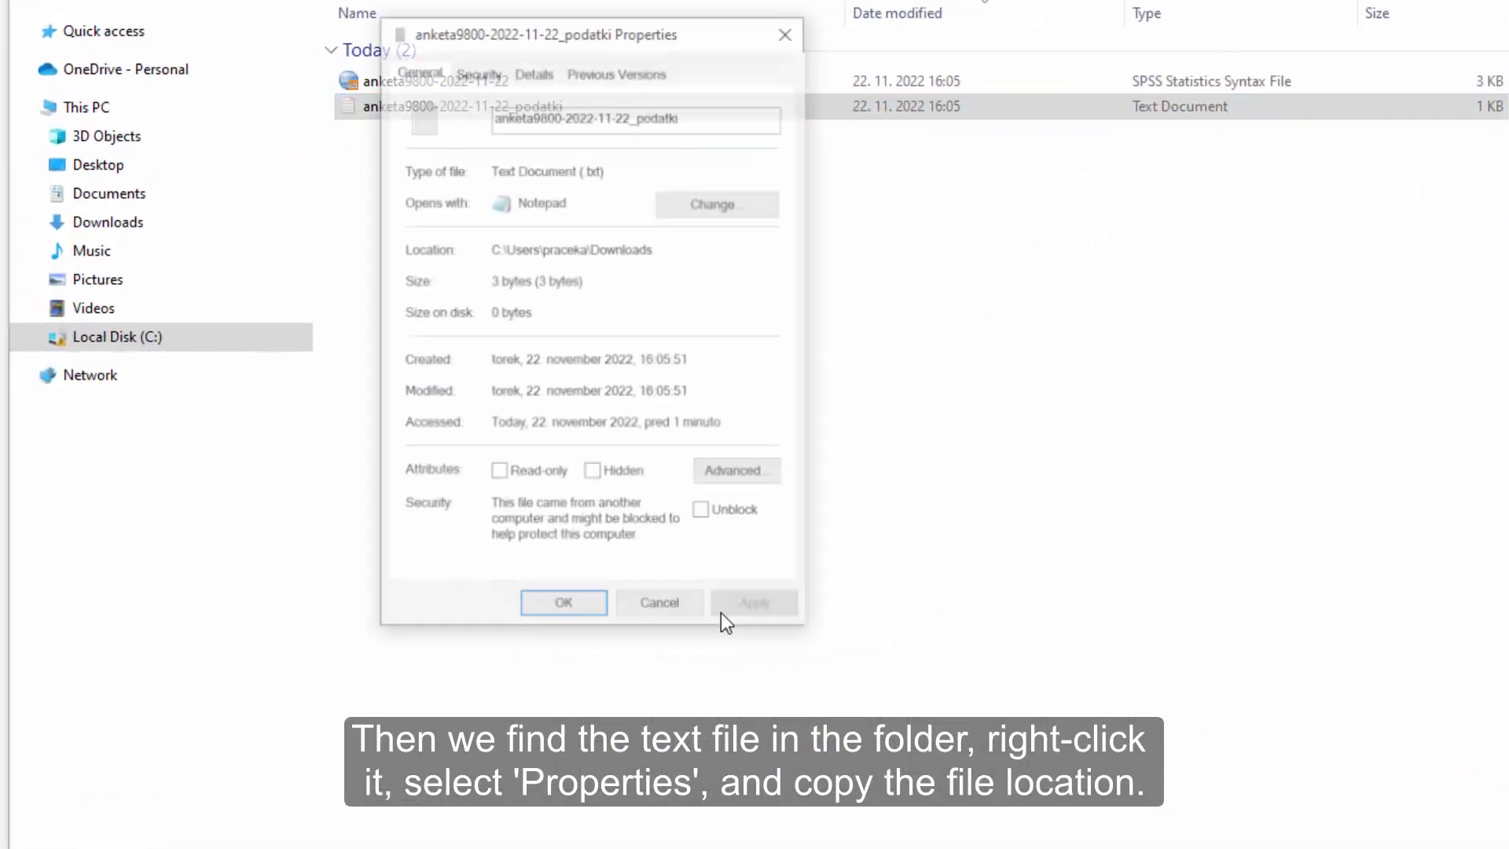
{"action": "left_click_drag", "start_coordinate": [488, 246], "coordinate": [660, 245]}
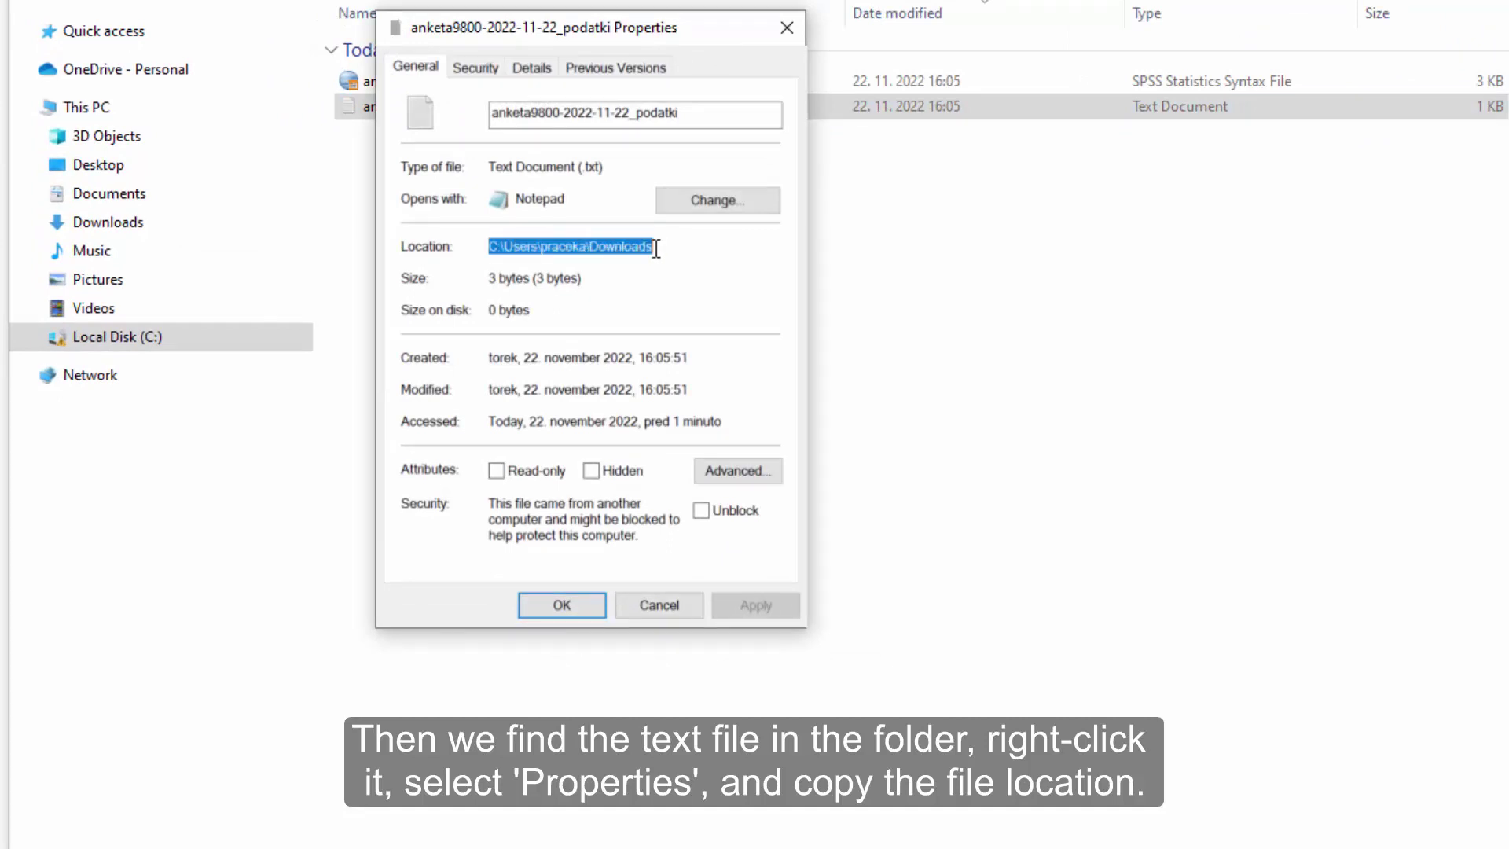
{"action": "right_click", "coordinate": [633, 253]}
{"action": "left_click", "coordinate": [668, 323]}
{"action": "left_click", "coordinate": [583, 606]}
{"action": "double_click", "coordinate": [527, 81]}
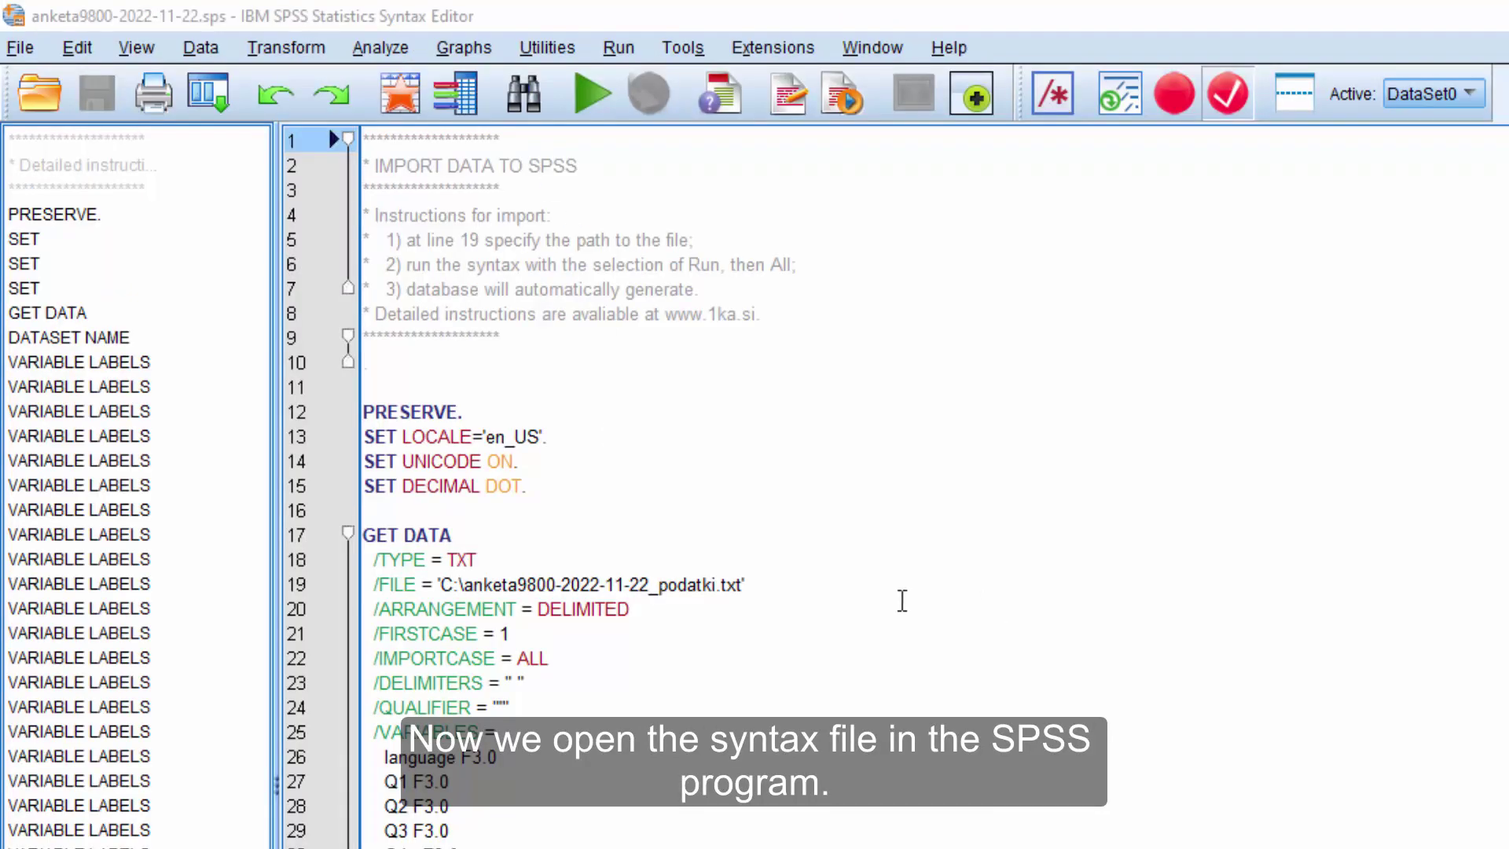
{"action": "left_click", "coordinate": [441, 587]}
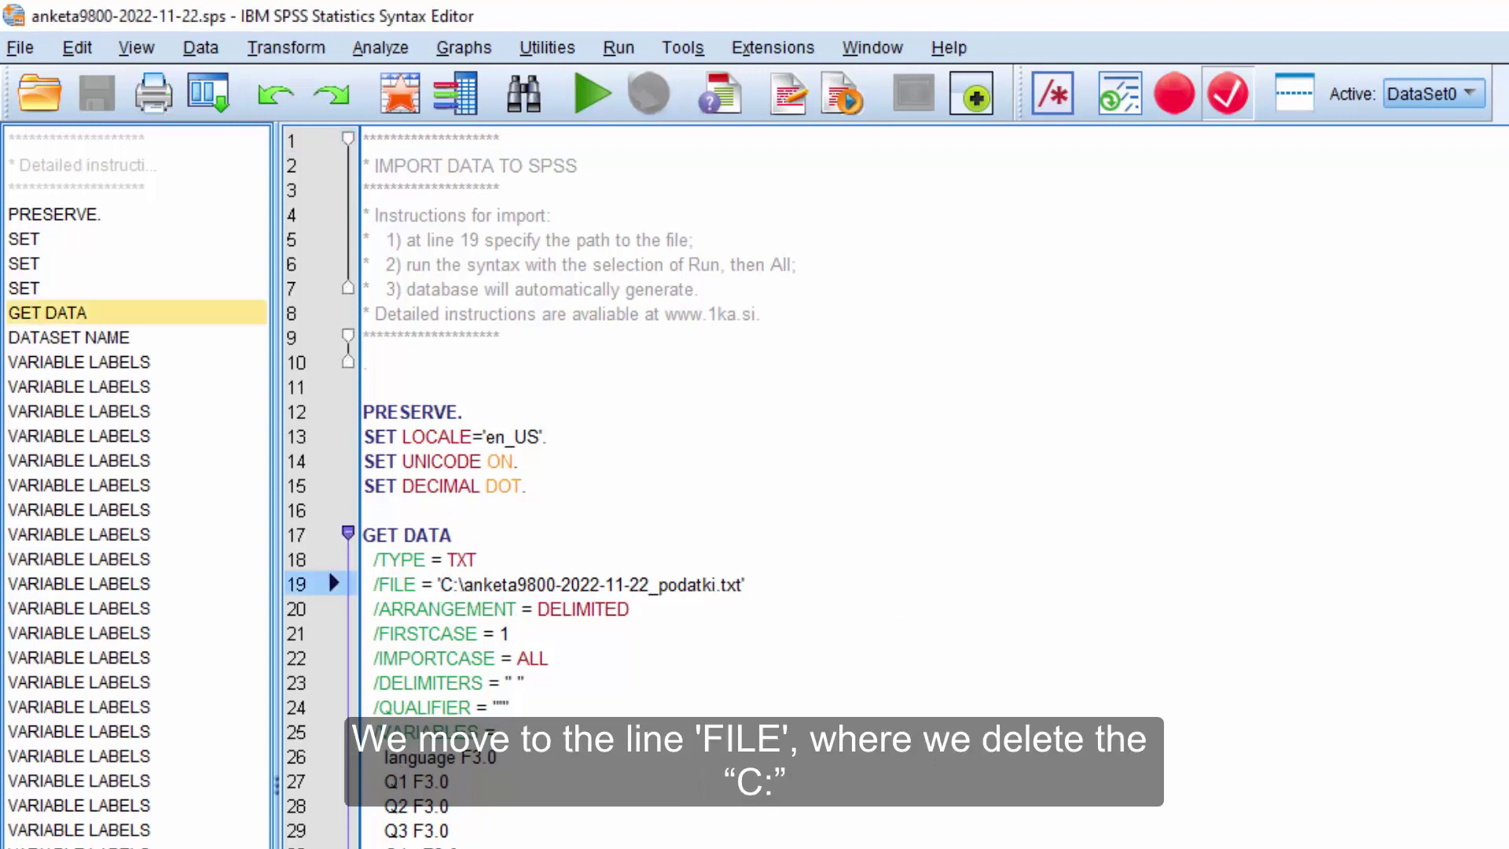
{"action": "key", "text": "Delete"}
{"action": "key", "text": "Delete"}
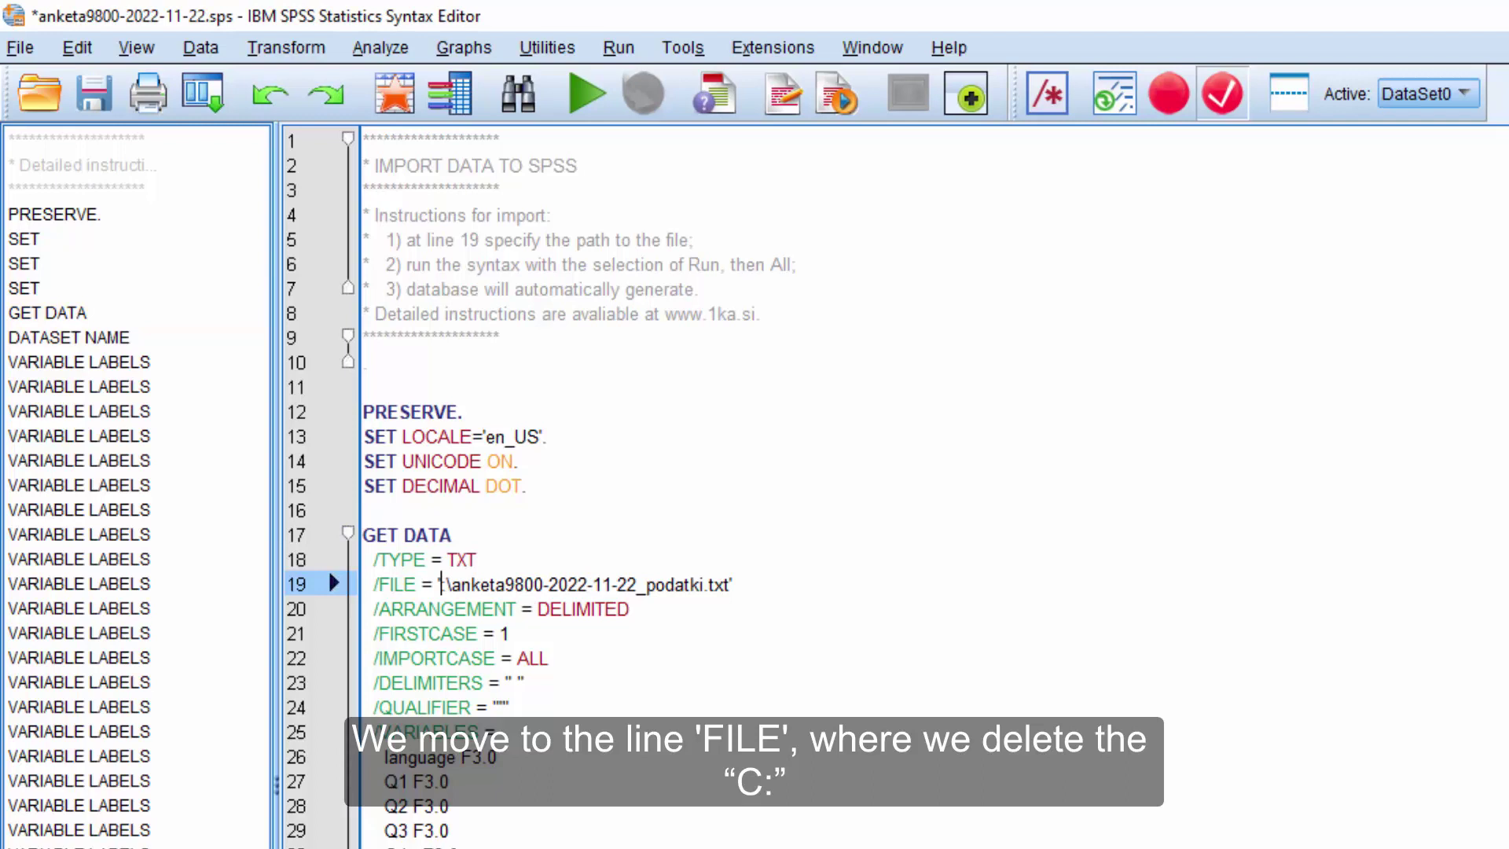
{"action": "key", "text": "Delete"}
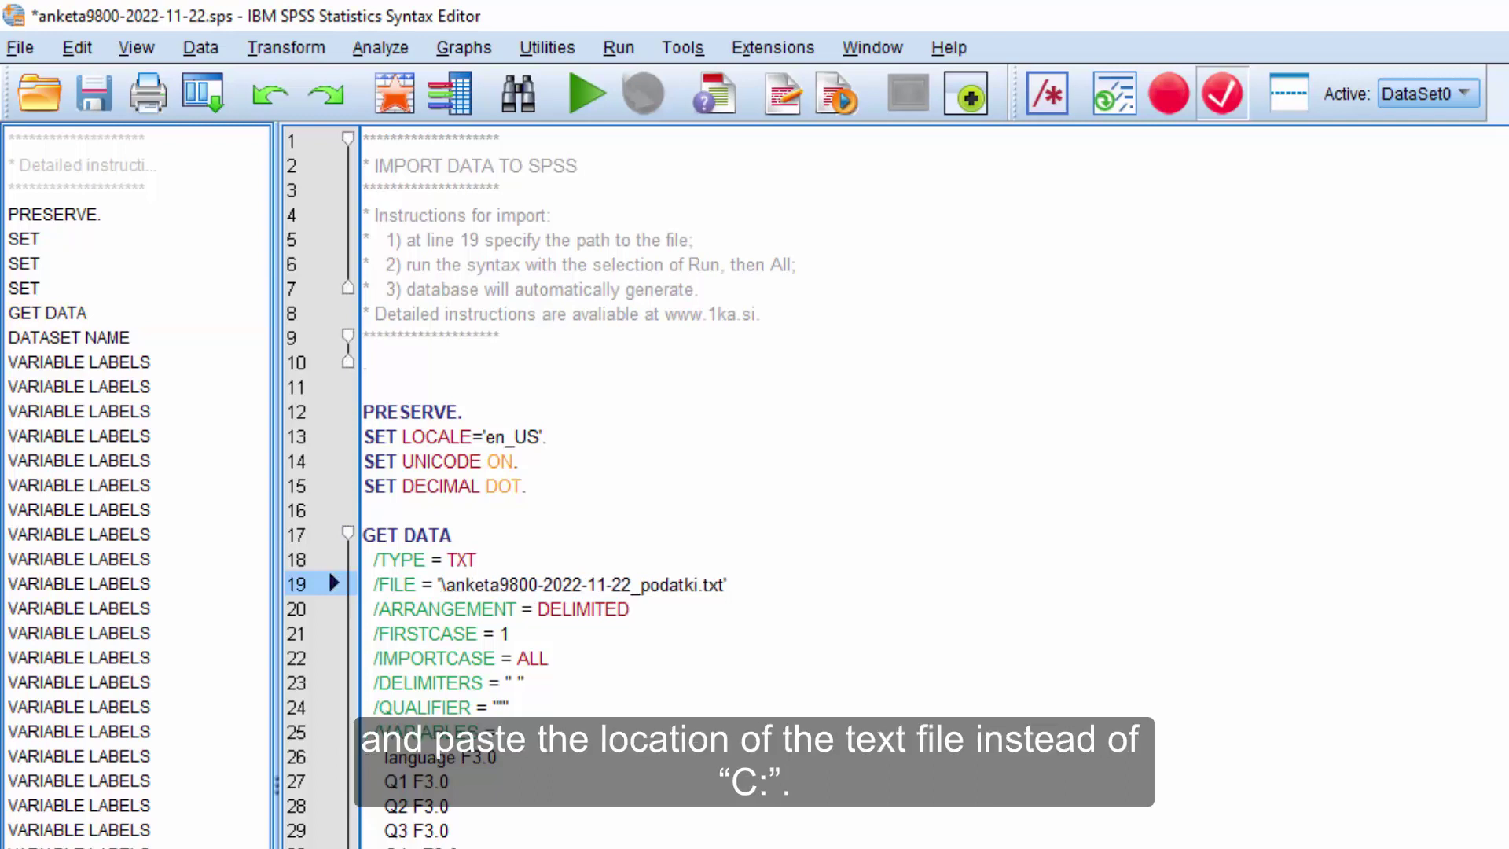
{"action": "key", "text": "ctrl+v"}
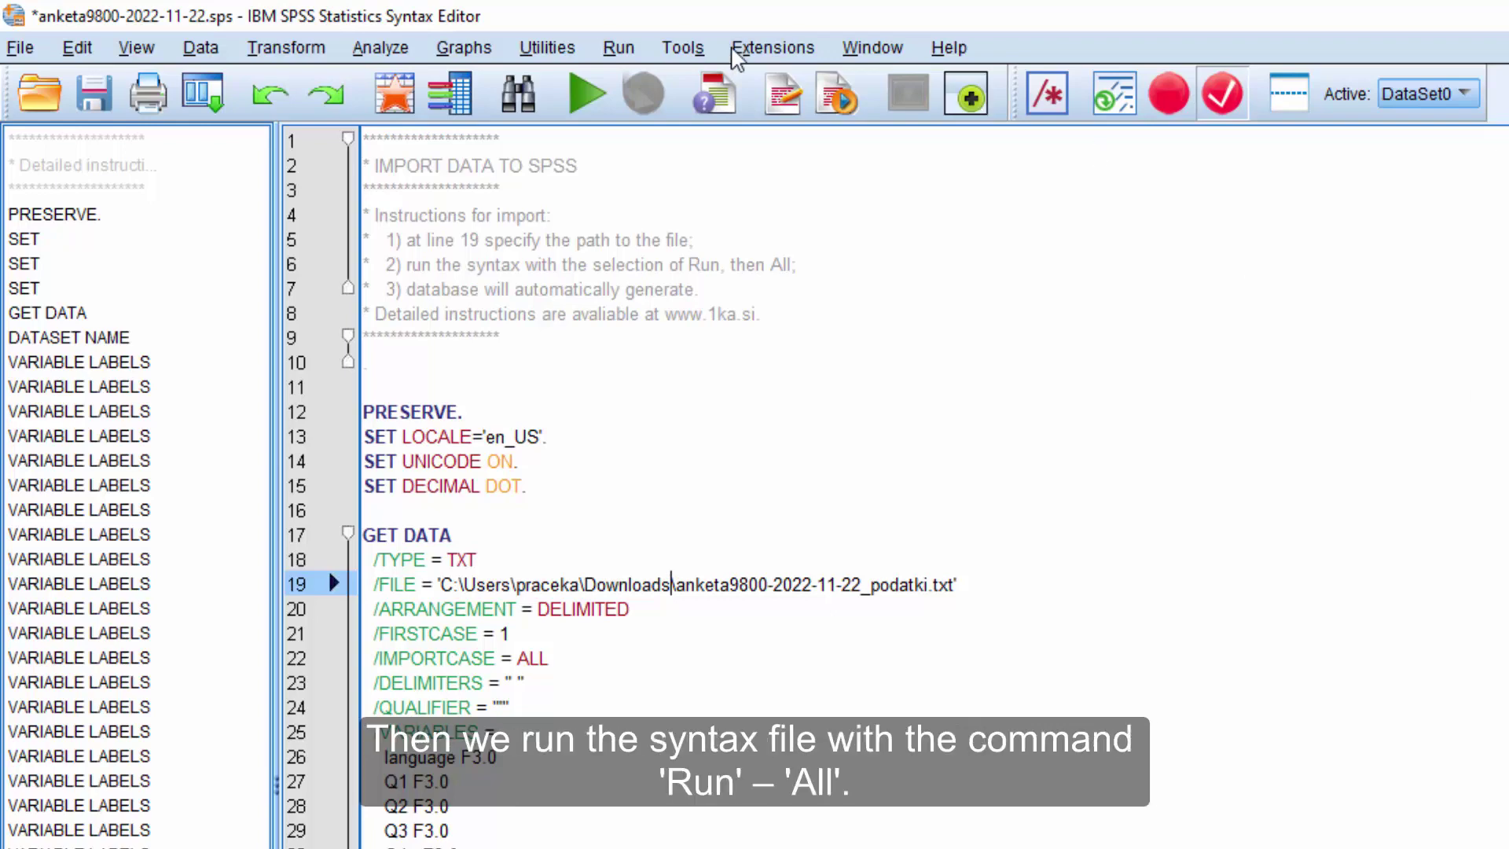
Run the entire syntax to generate the dataset and bring up the save commands for it.
{"action": "left_click", "coordinate": [618, 49]}
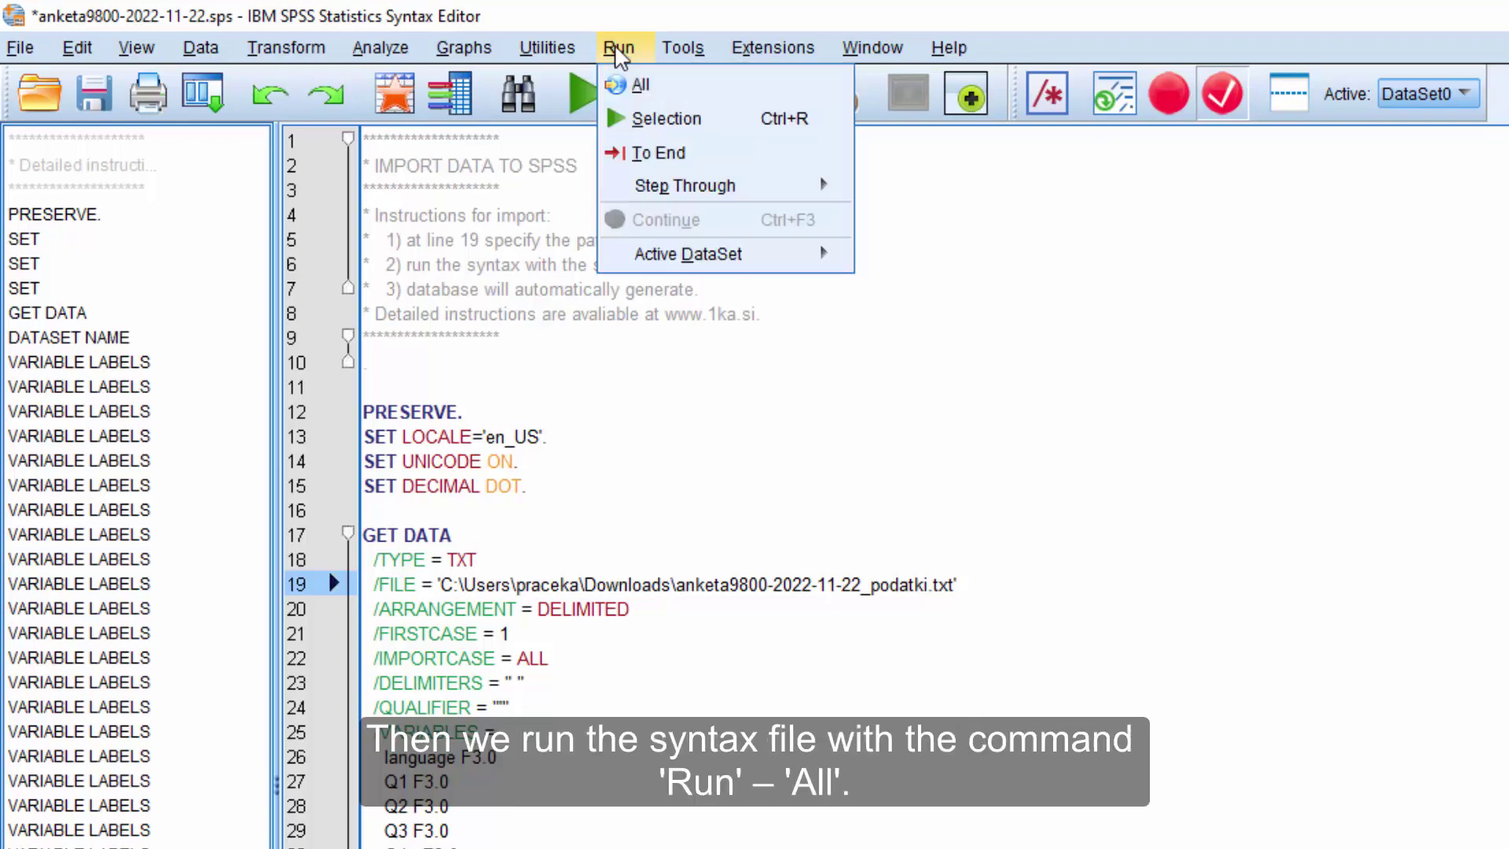
{"action": "left_click", "coordinate": [632, 86]}
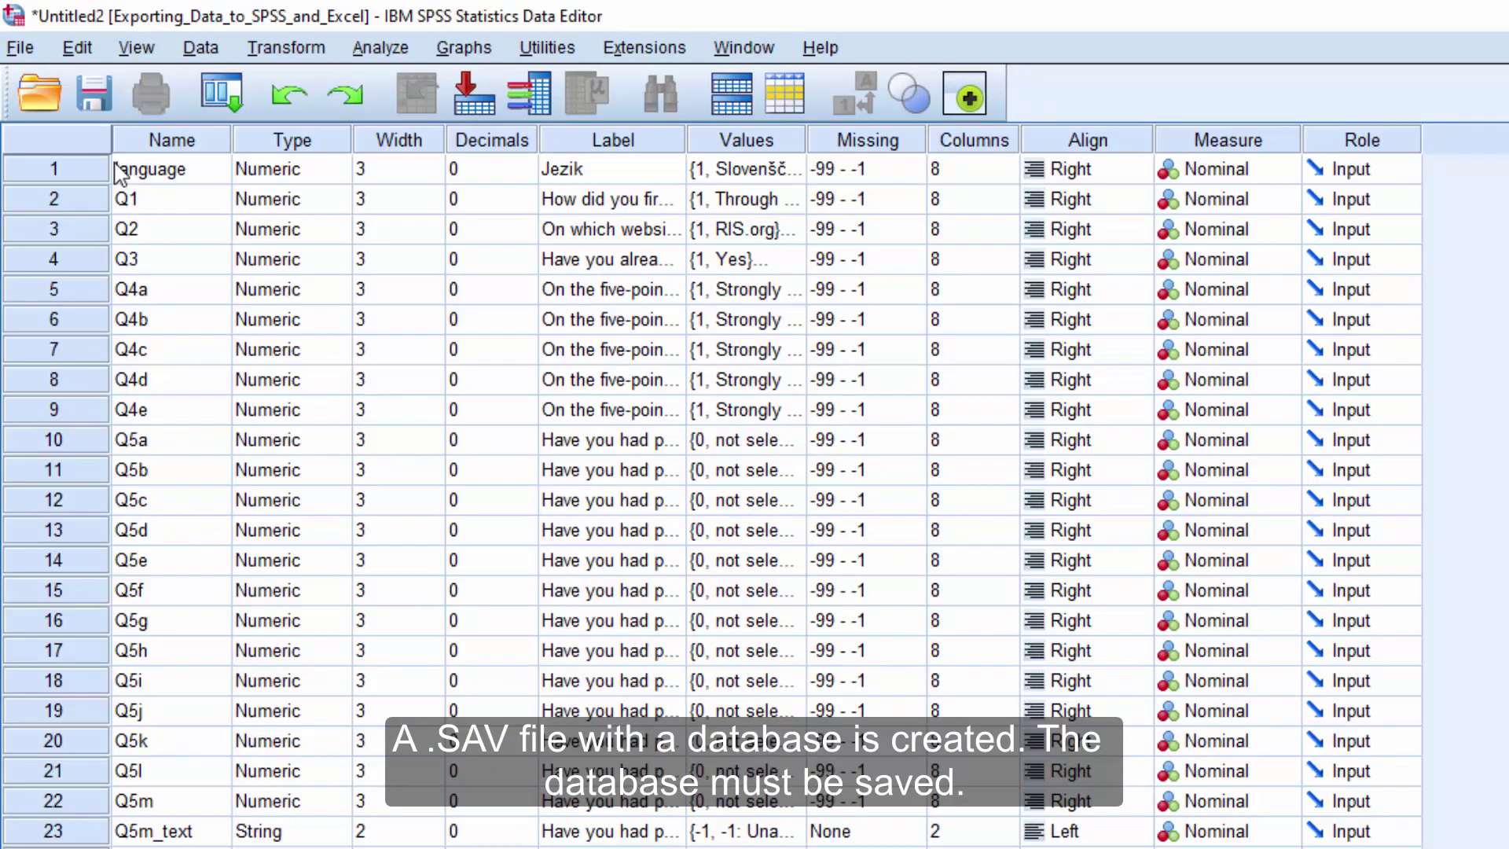
{"action": "left_click", "coordinate": [22, 49]}
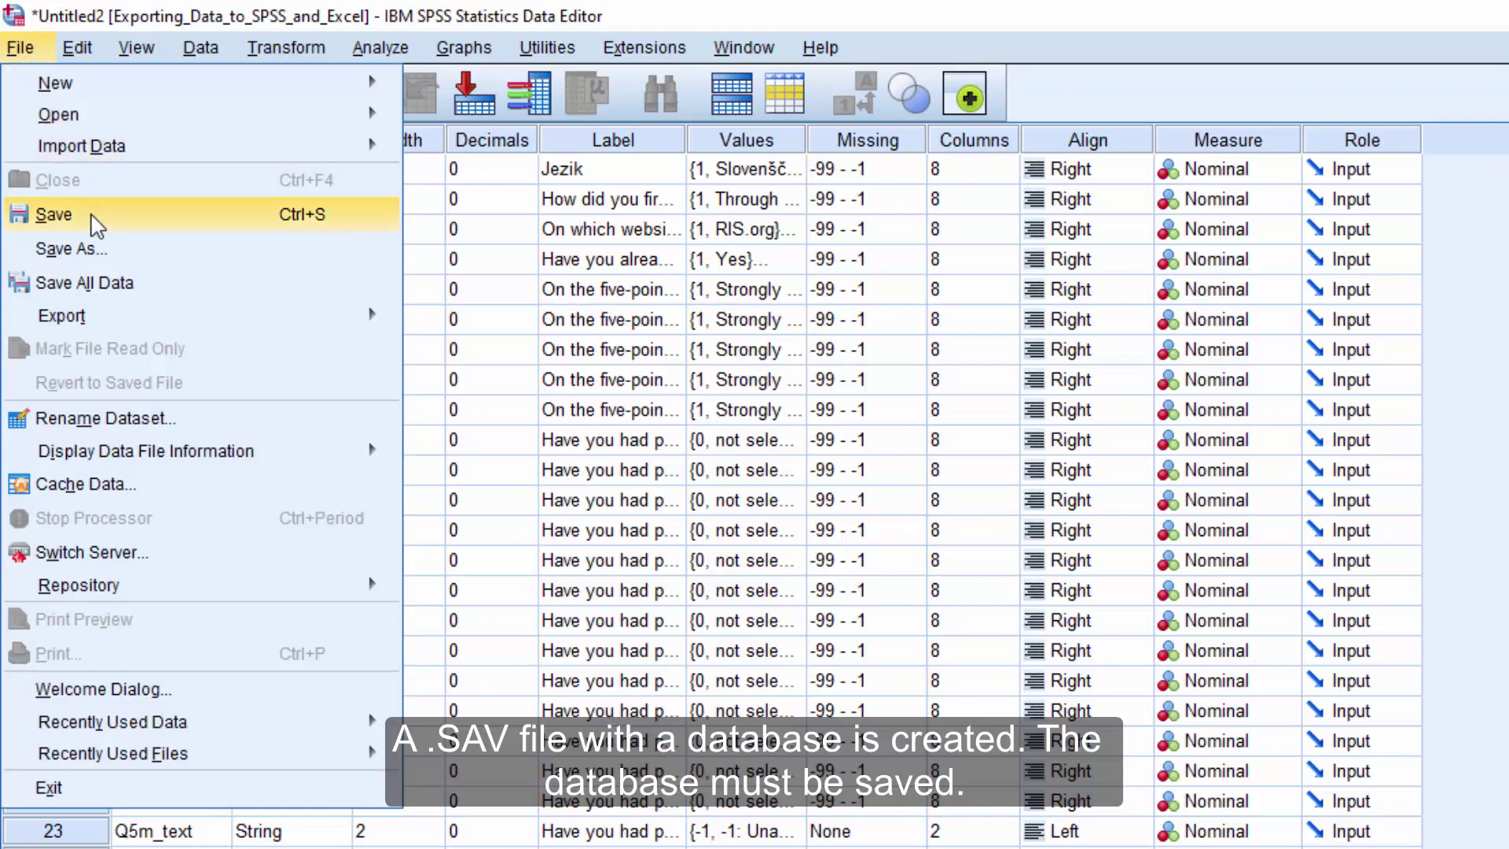
Define the missing values of the language variable as a range from -99 to -1, without a discrete value.
{"action": "left_click", "coordinate": [869, 141]}
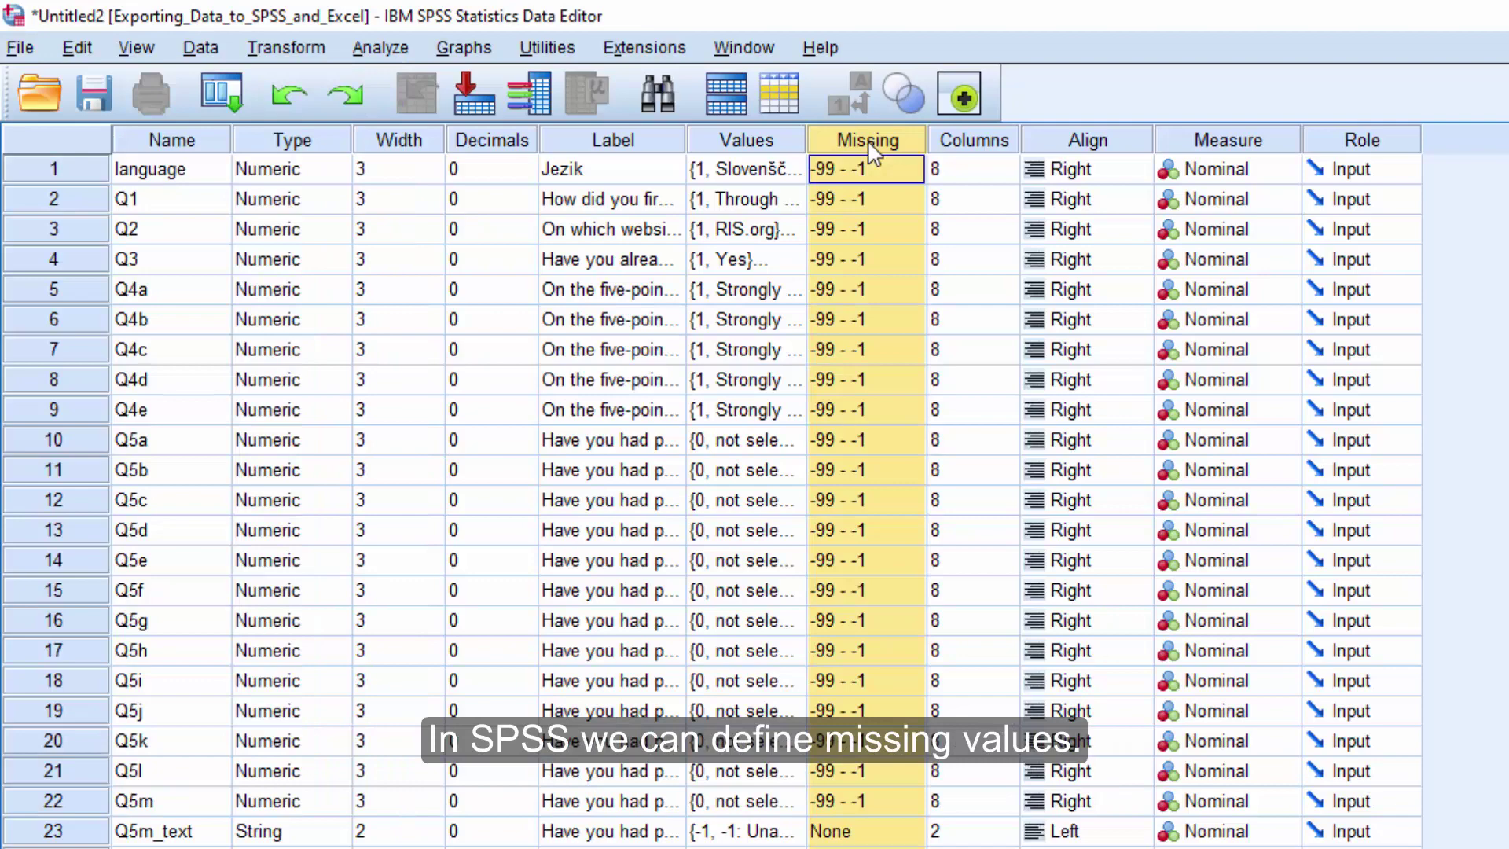
{"action": "left_click", "coordinate": [869, 169]}
{"action": "left_click", "coordinate": [914, 169]}
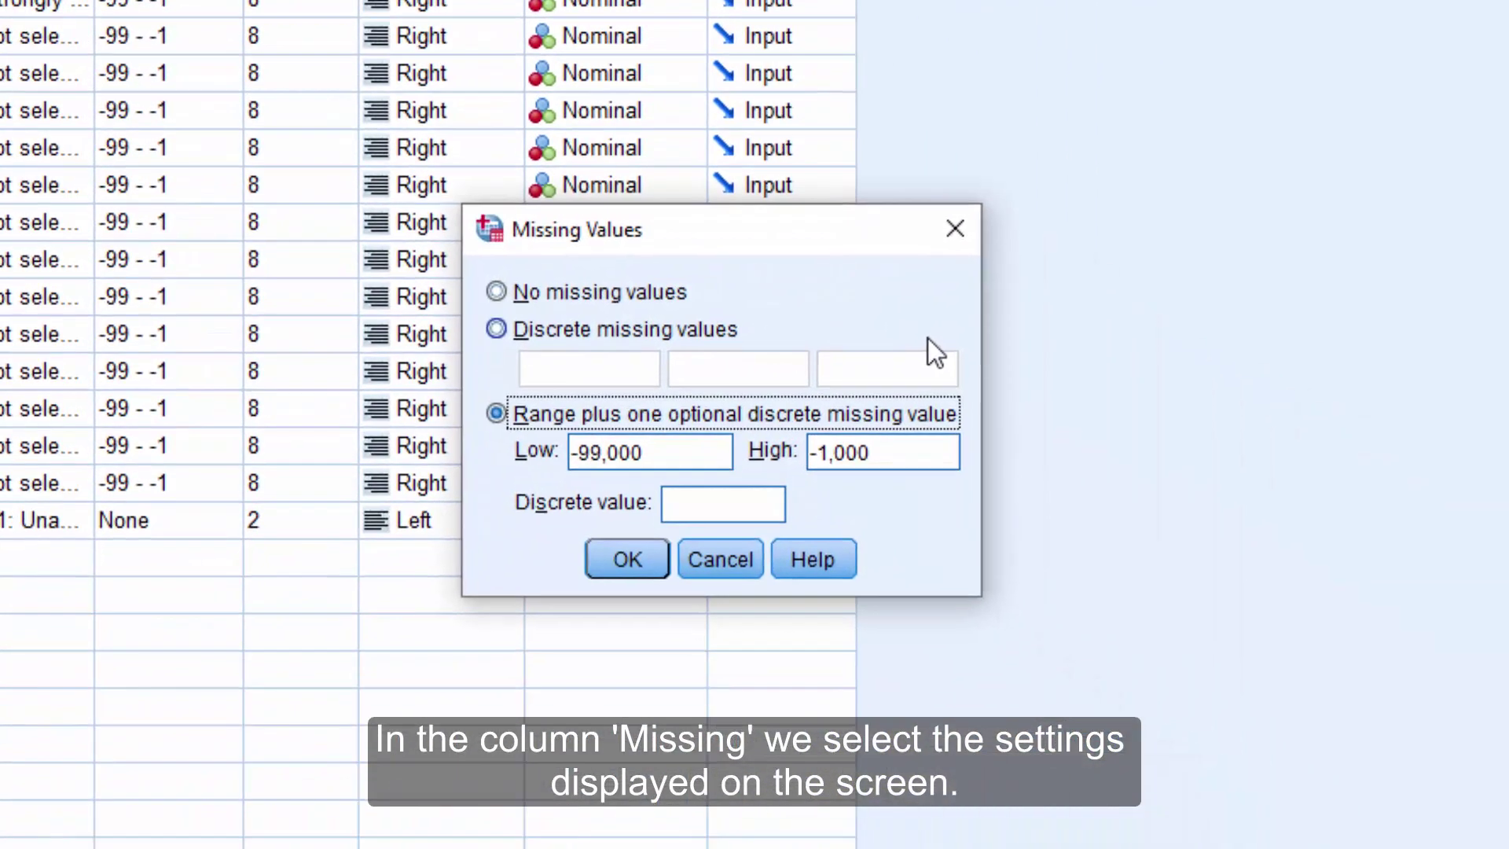
{"action": "left_click", "coordinate": [598, 561]}
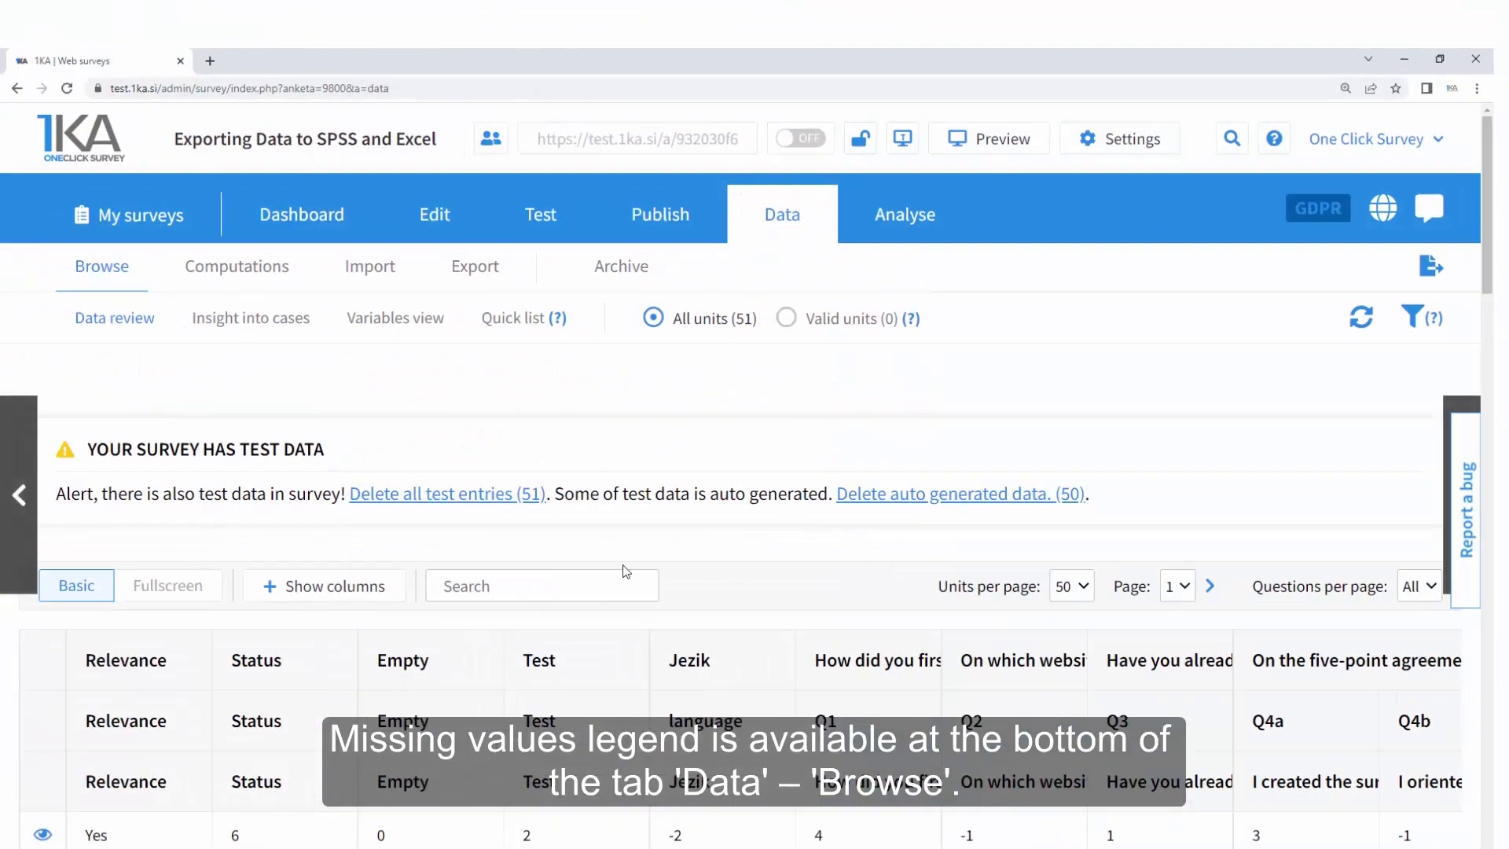
Expand the missing values legend below the data table on 1KA's data browsing page and examine its codes.
{"action": "scroll", "coordinate": [611, 424], "scroll_direction": "down", "scroll_amount": 12}
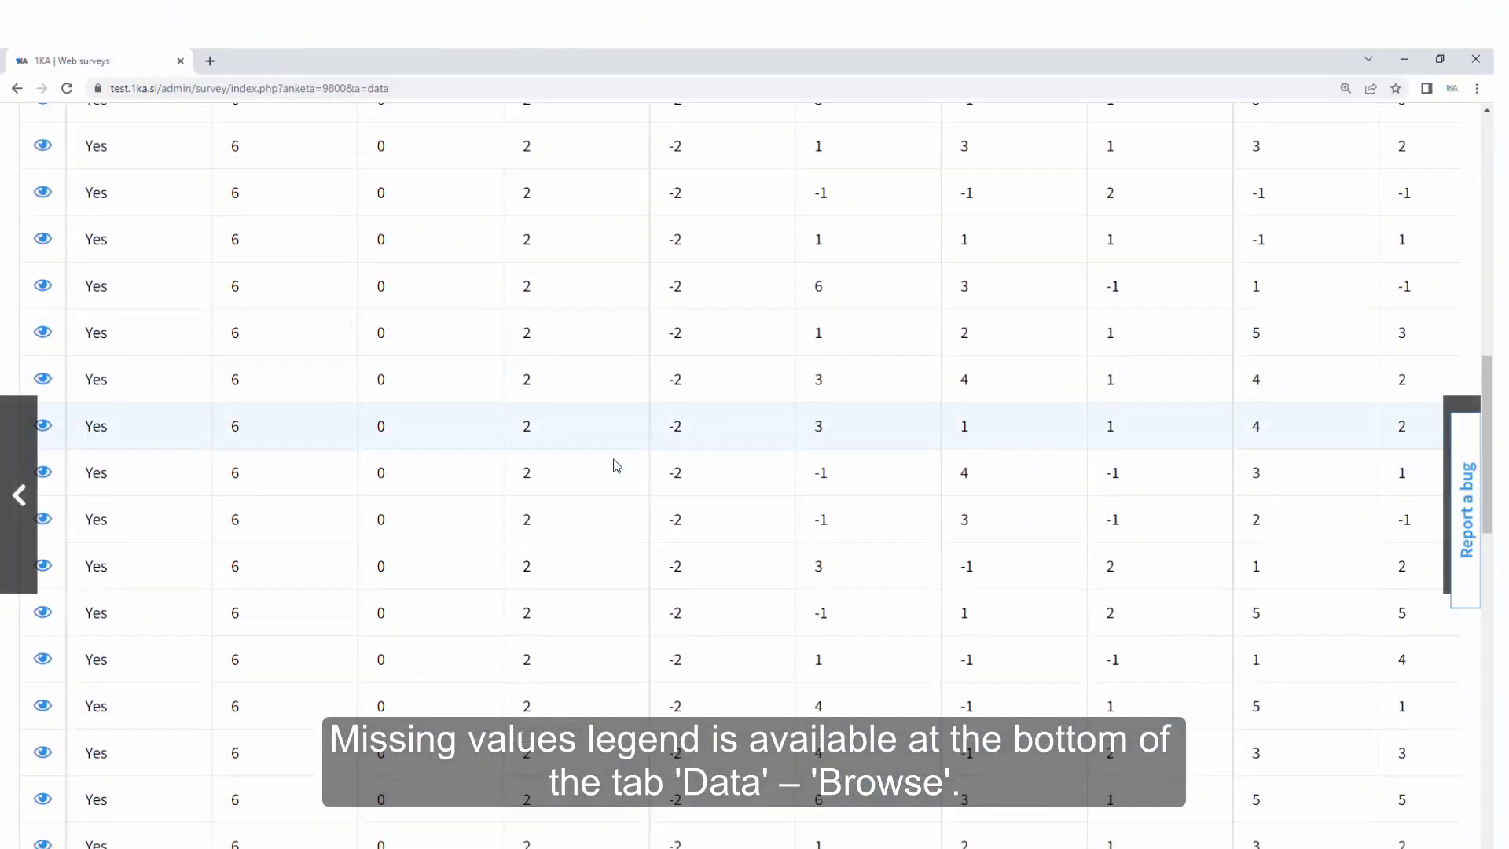
{"action": "scroll", "coordinate": [606, 482], "scroll_direction": "down", "scroll_amount": 8}
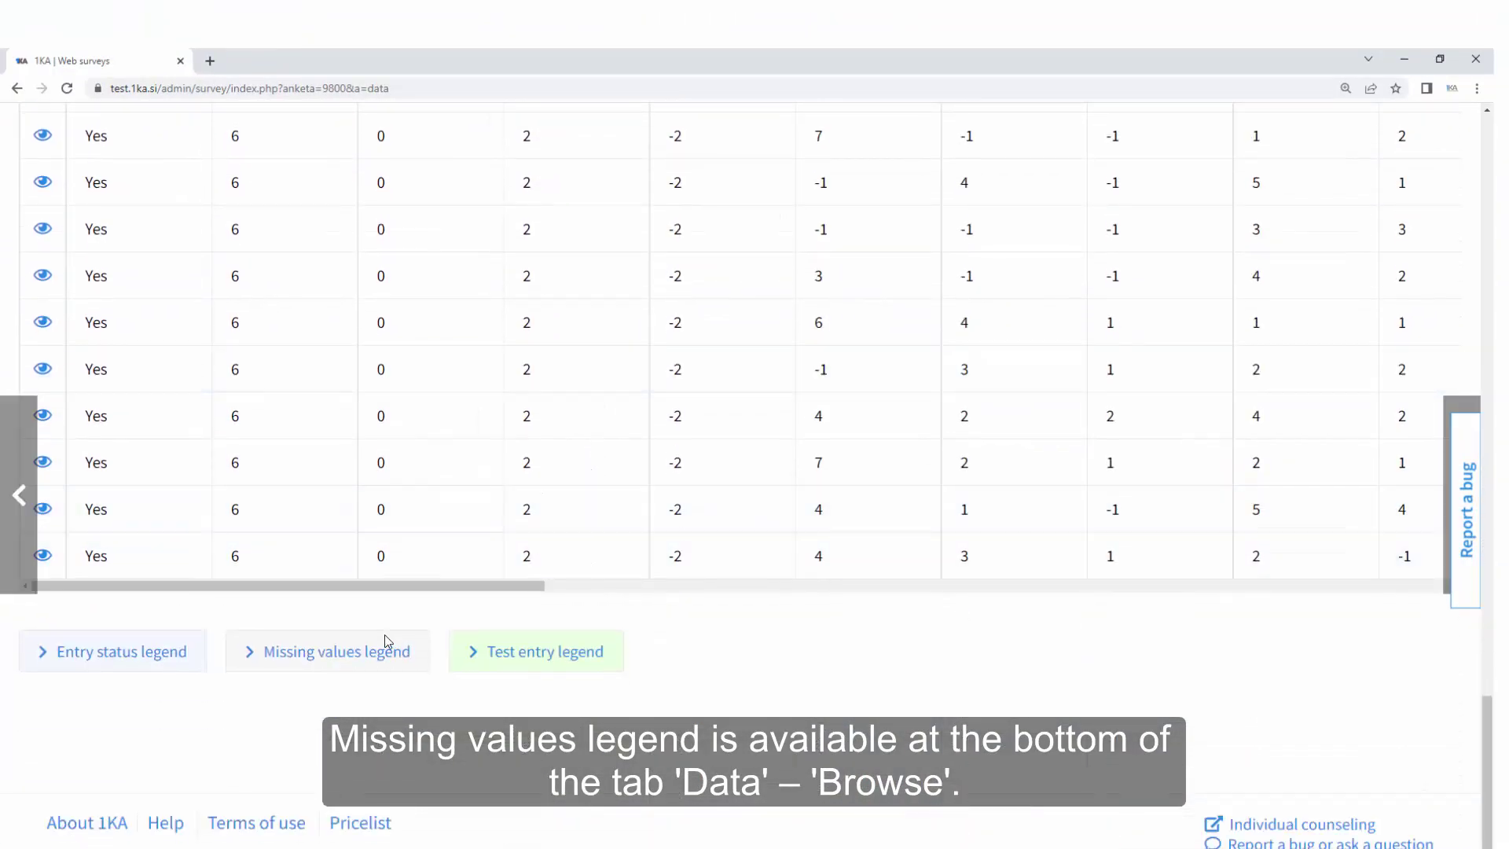
{"action": "left_click", "coordinate": [364, 657]}
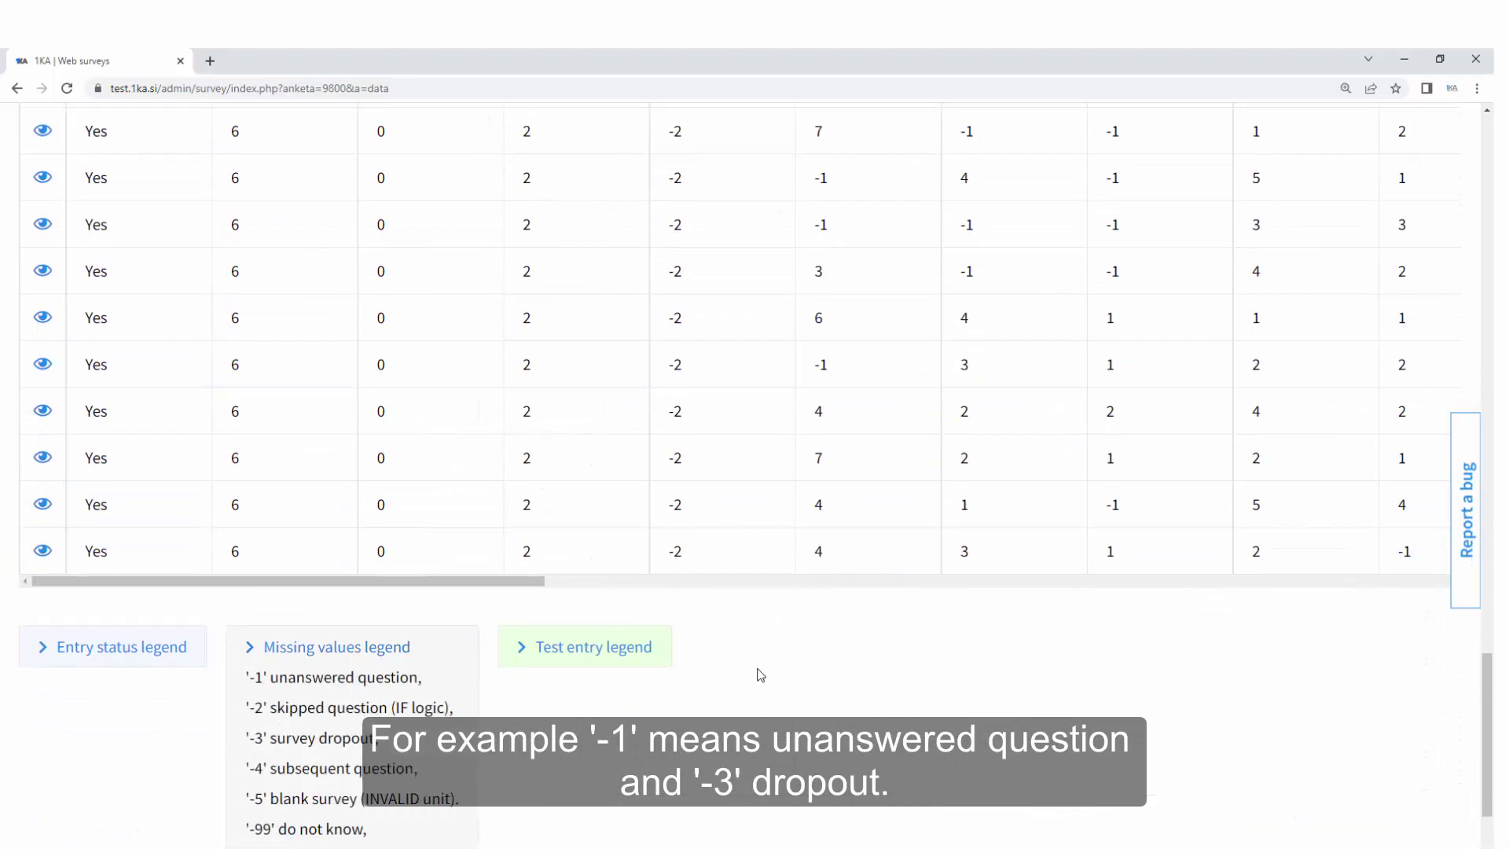
{"action": "scroll", "coordinate": [759, 674], "scroll_direction": "down", "scroll_amount": 3}
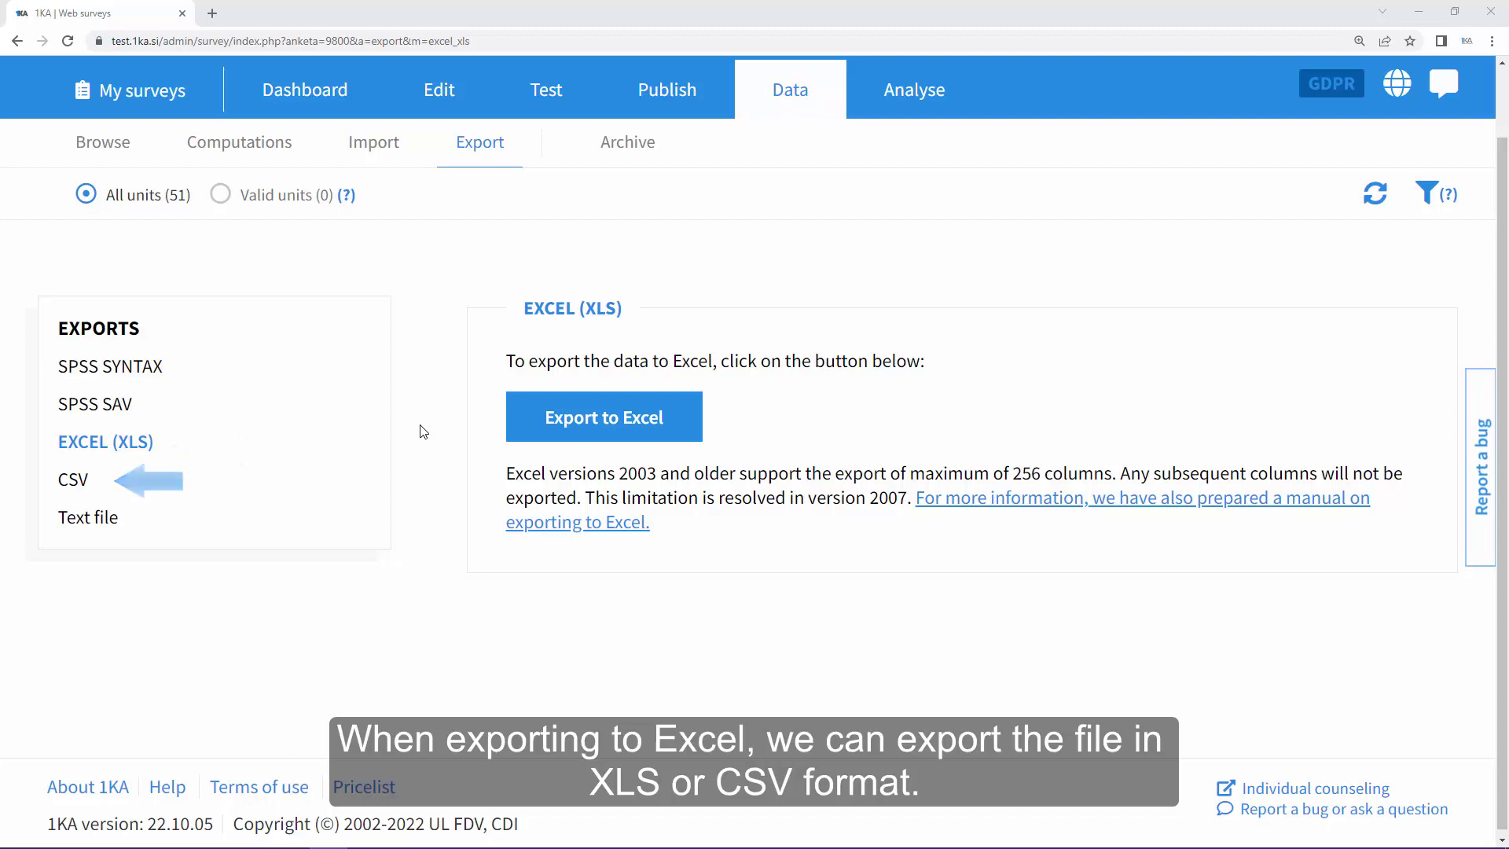
Export the survey data to Excel (XLS) and open the file, and review the delimiter options of the CSV export.
{"action": "left_click", "coordinate": [535, 432]}
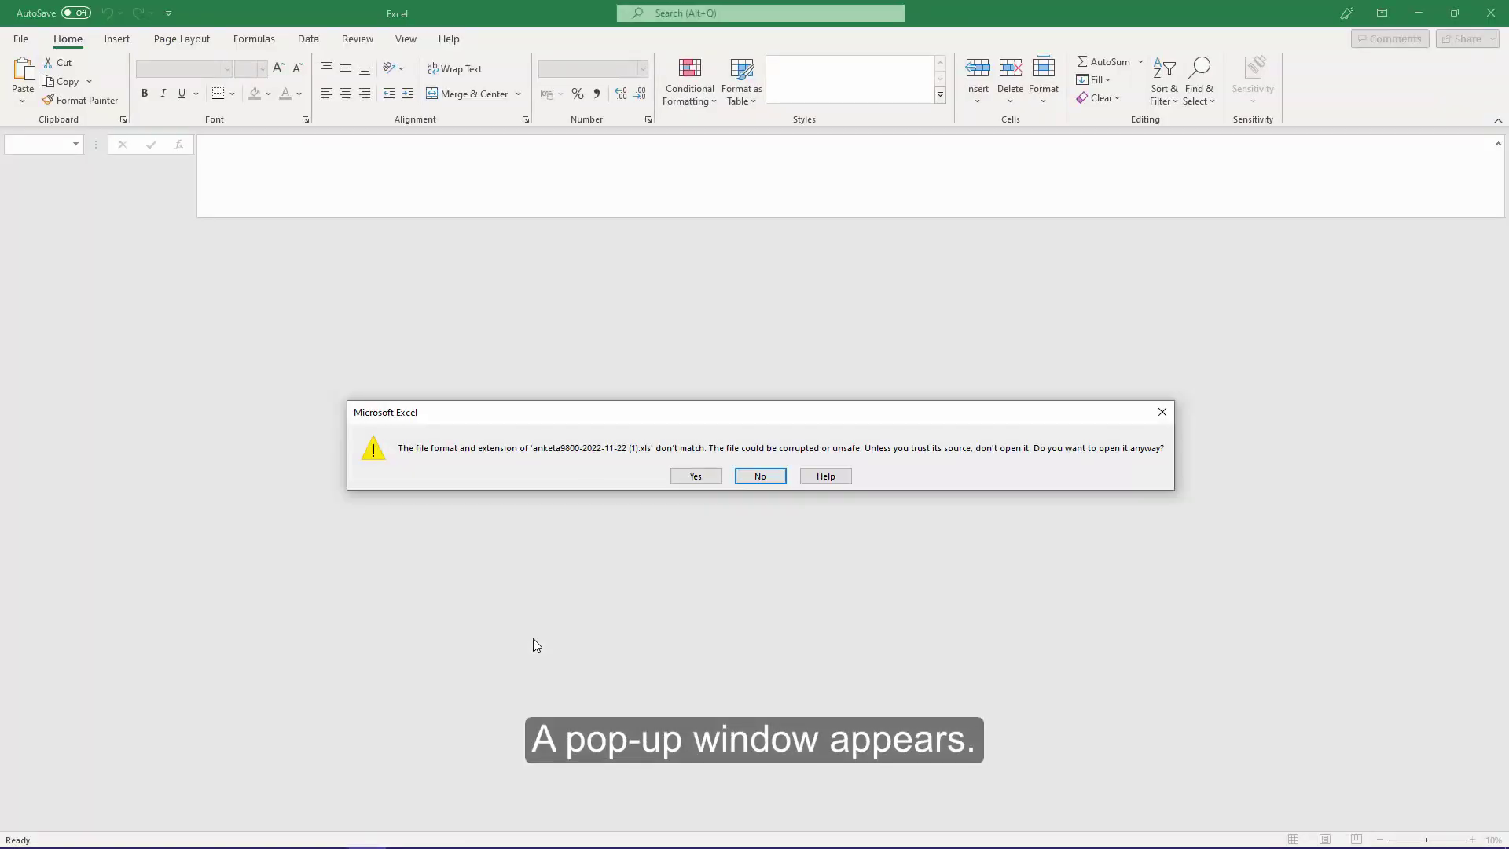
{"action": "left_click", "coordinate": [696, 476]}
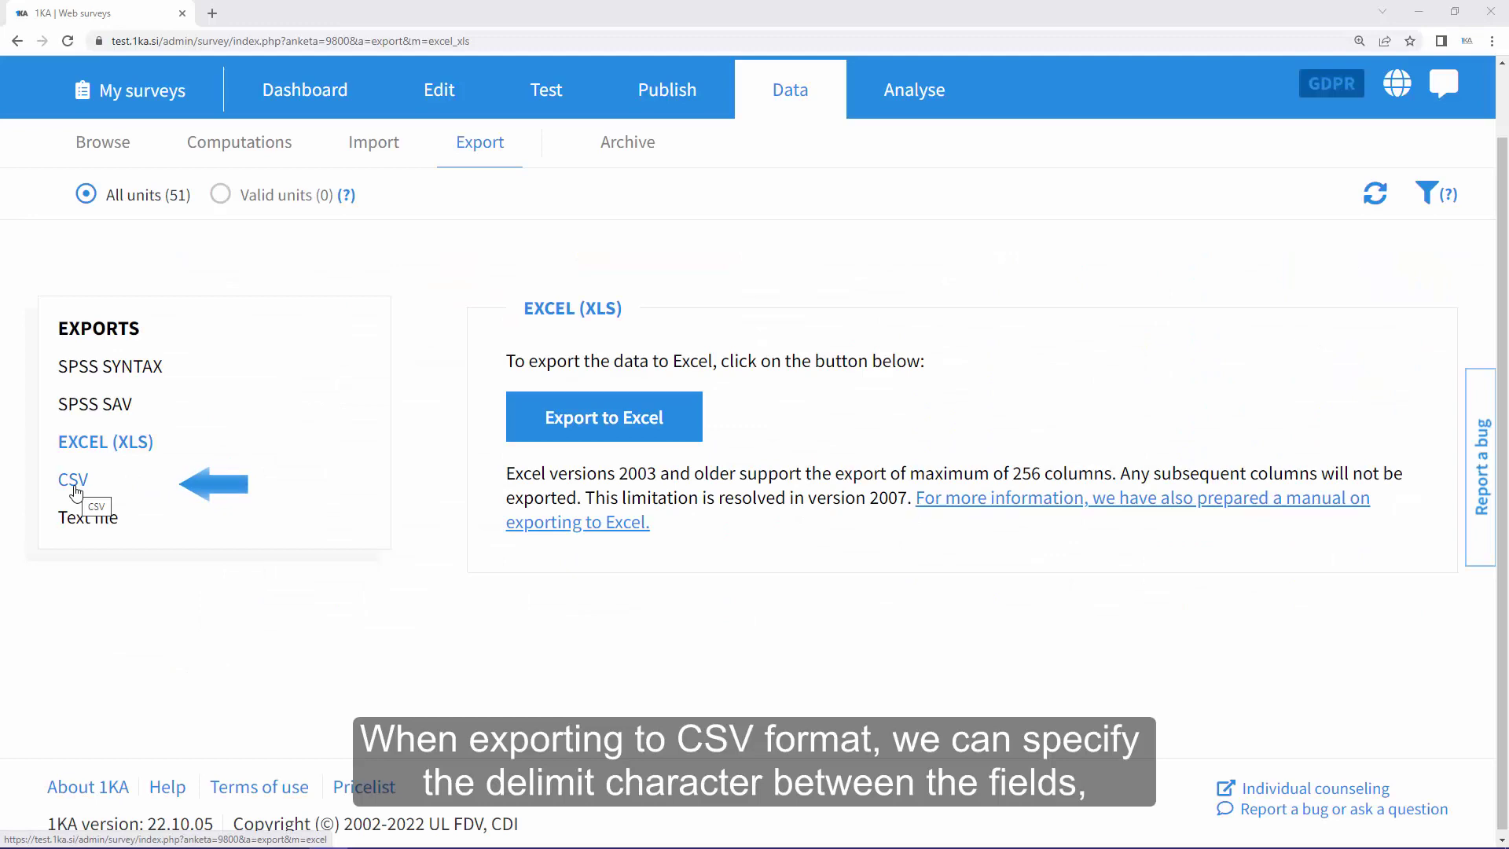
{"action": "left_click", "coordinate": [72, 483]}
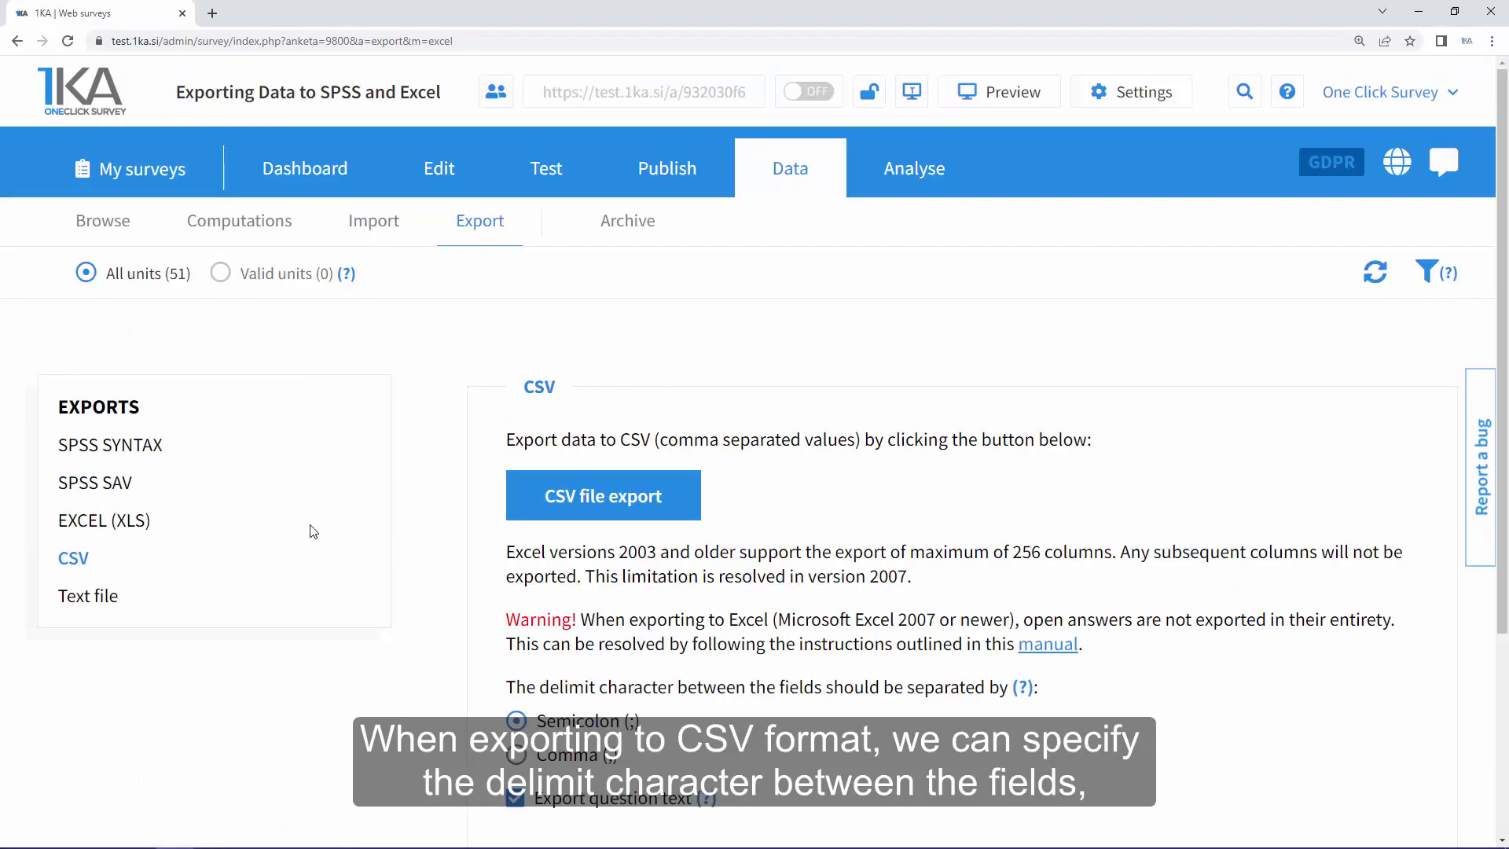
{"action": "scroll", "coordinate": [369, 524], "scroll_direction": "down", "scroll_amount": 3}
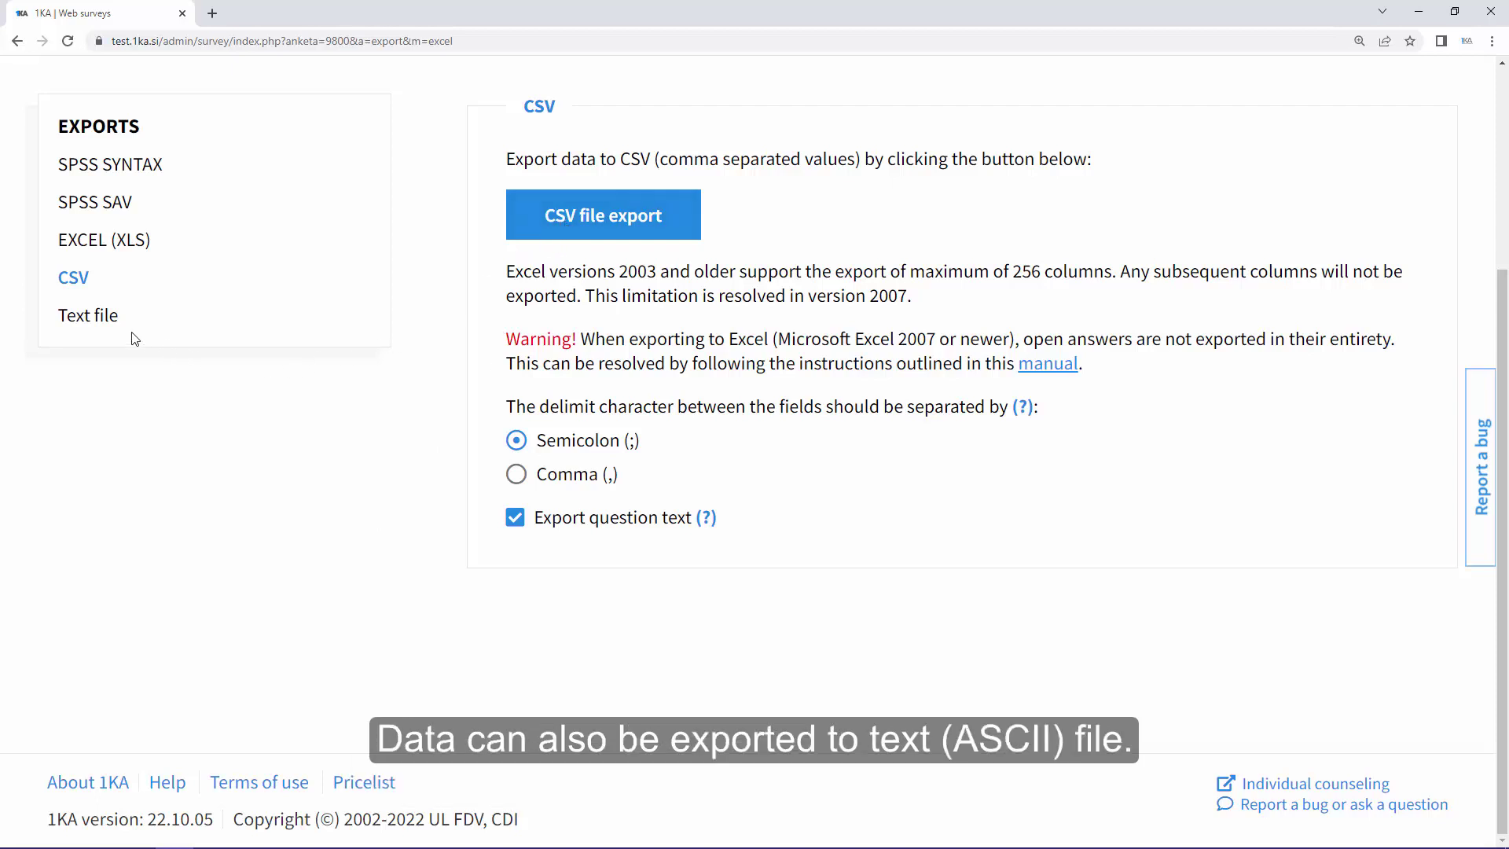
Export the survey data as an ASCII text file and open the downloaded file.
{"action": "left_click", "coordinate": [108, 322]}
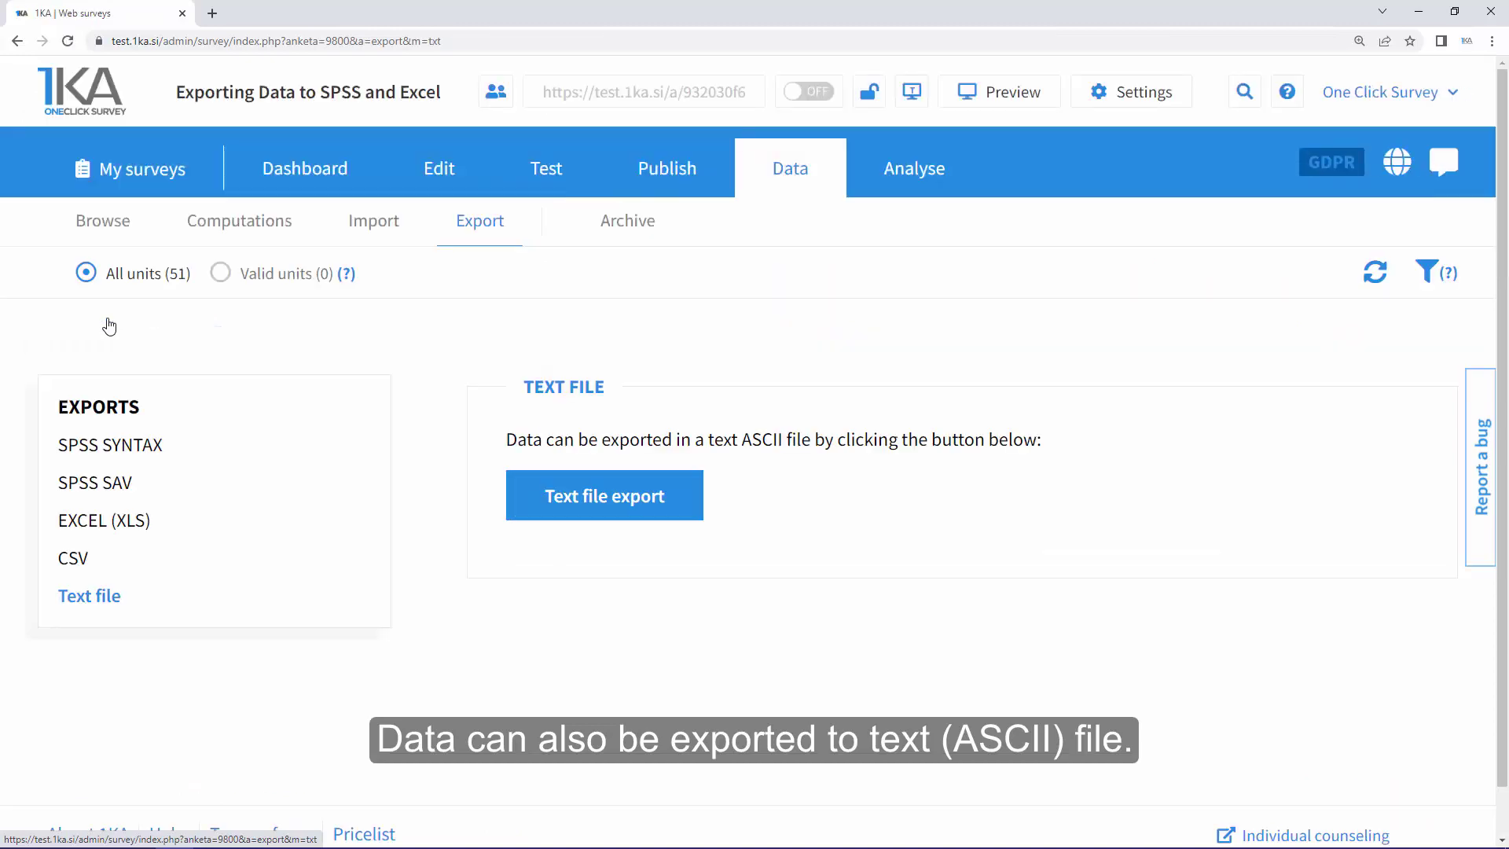
{"action": "left_click", "coordinate": [565, 497]}
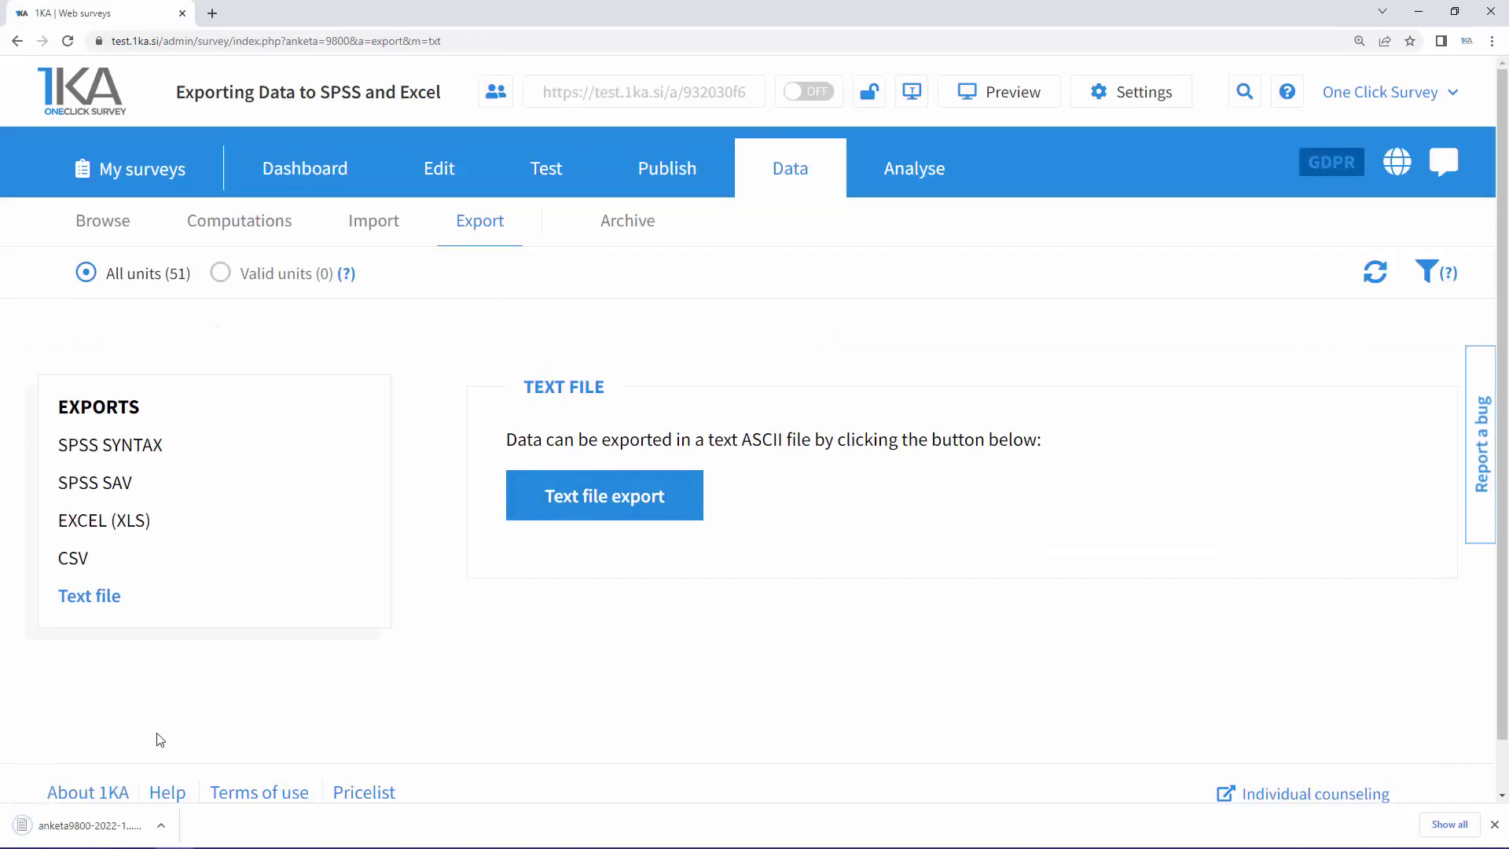
{"action": "left_click", "coordinate": [78, 833]}
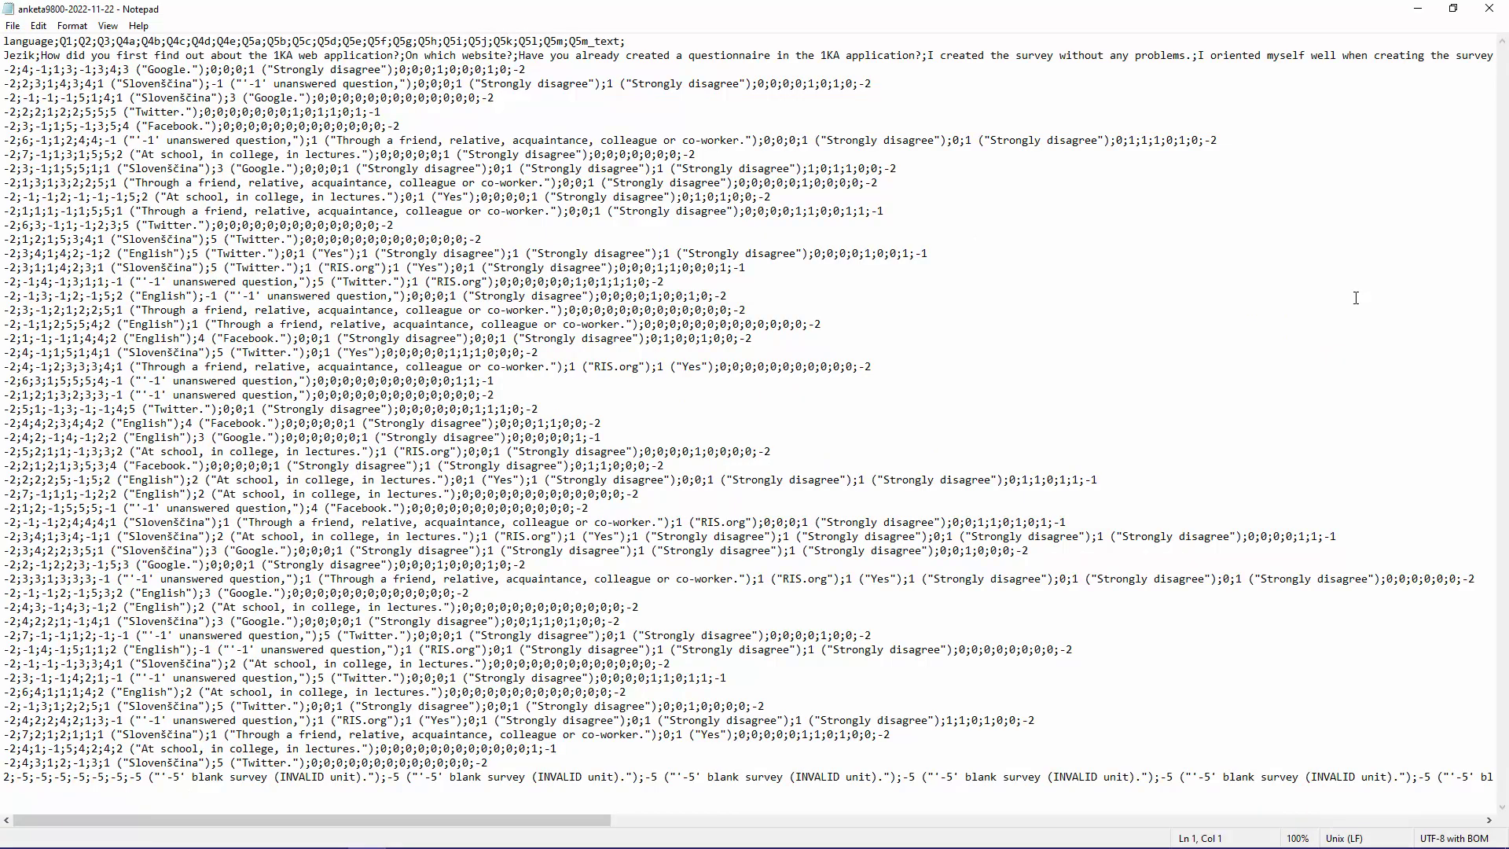